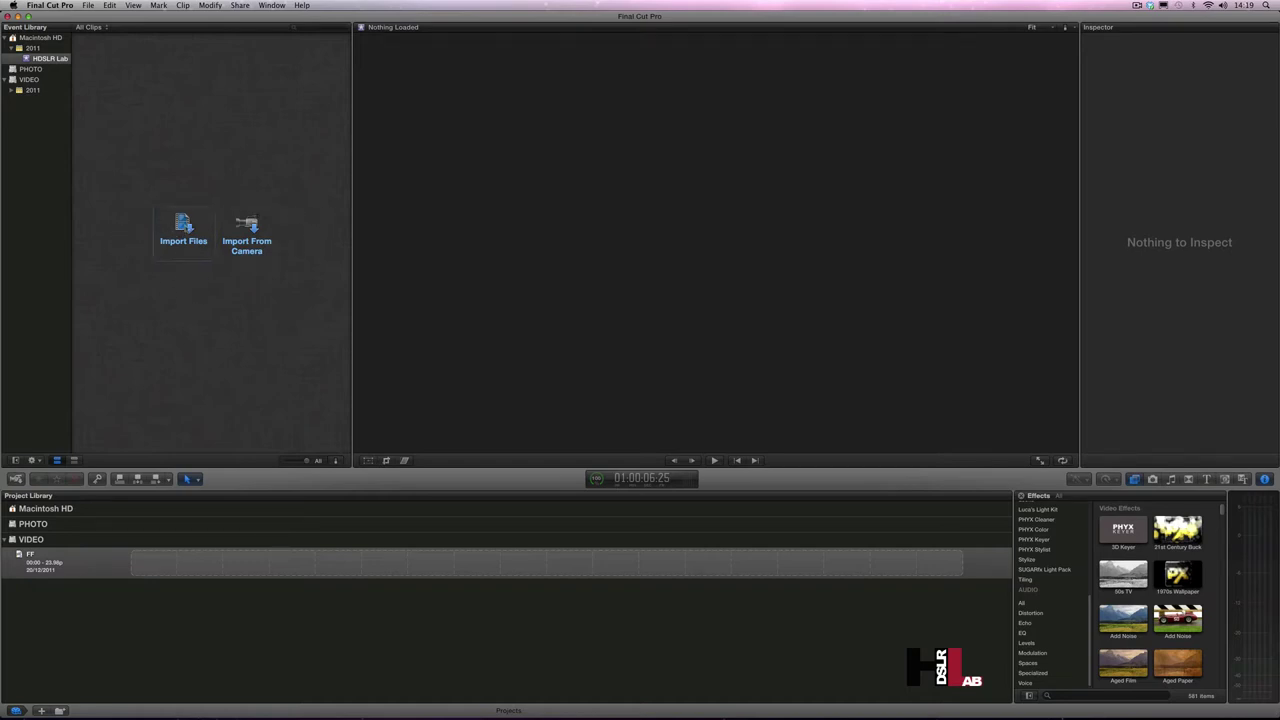
- Import the TimeLapseII folder of JPG photos into the existing HDSLR Lab event
{"action": "left_click", "coordinate": [184, 230]}
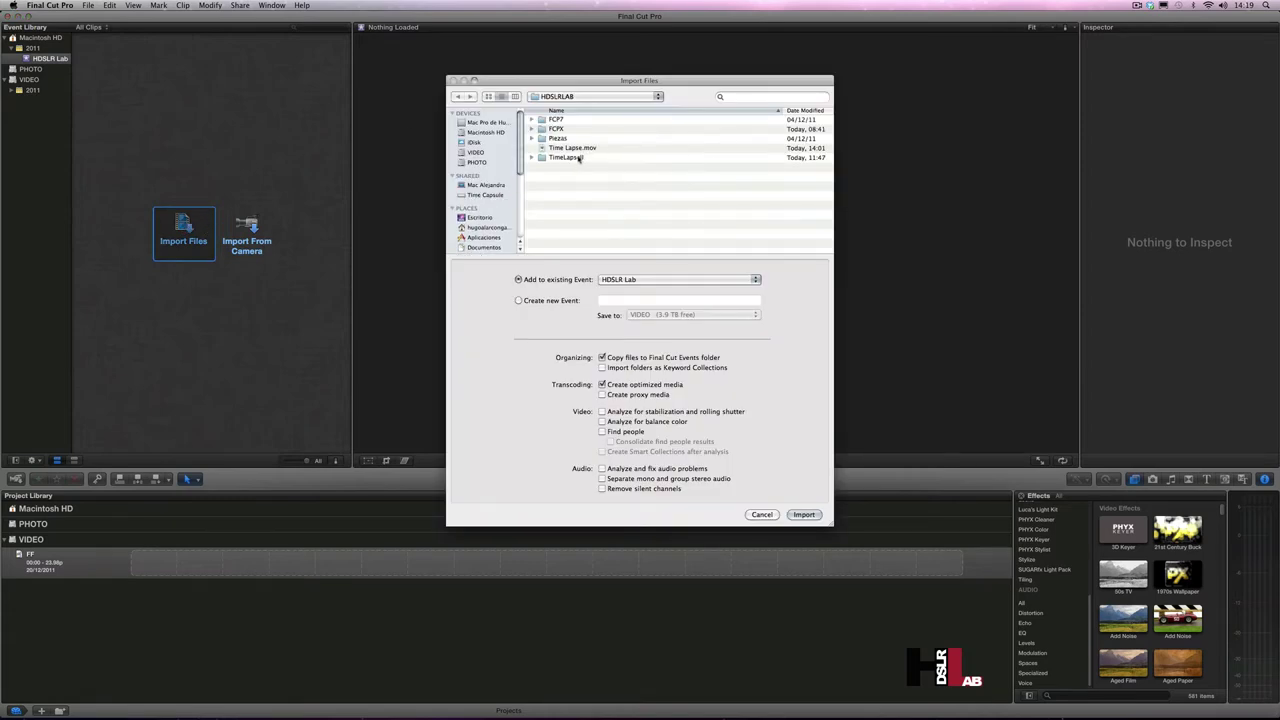
{"action": "left_click", "coordinate": [578, 159]}
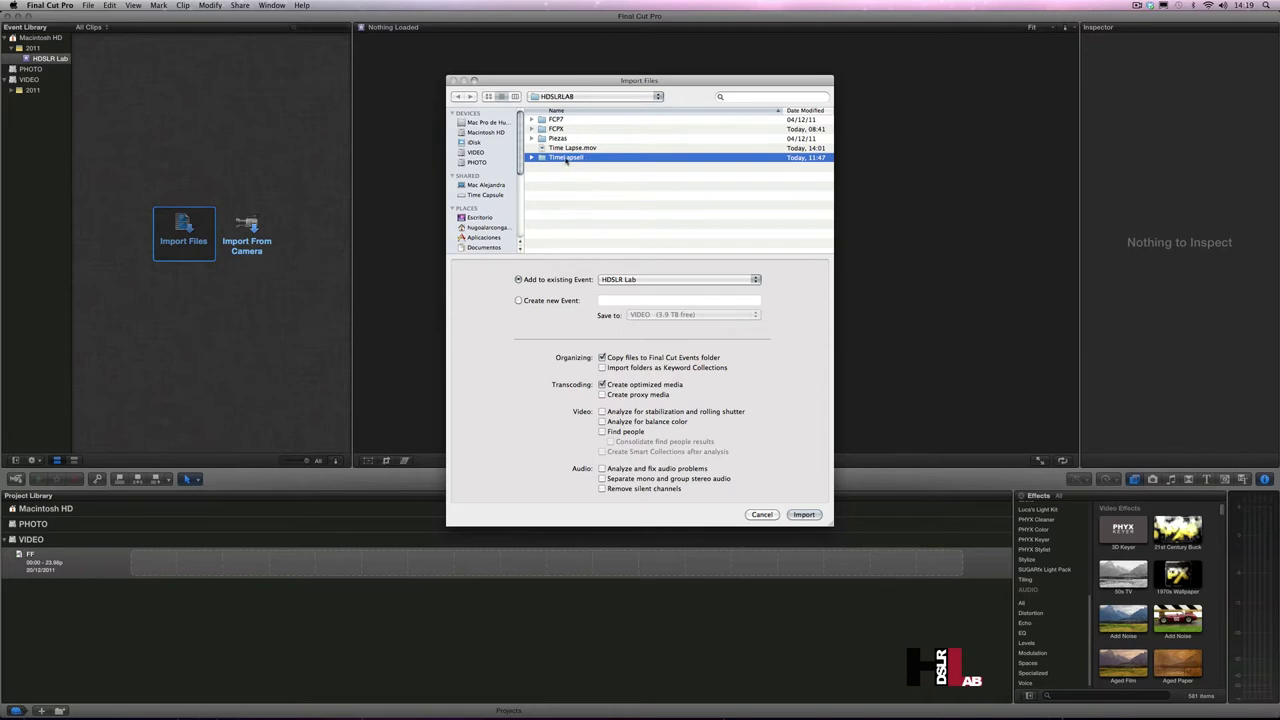
{"action": "double_click", "coordinate": [564, 158]}
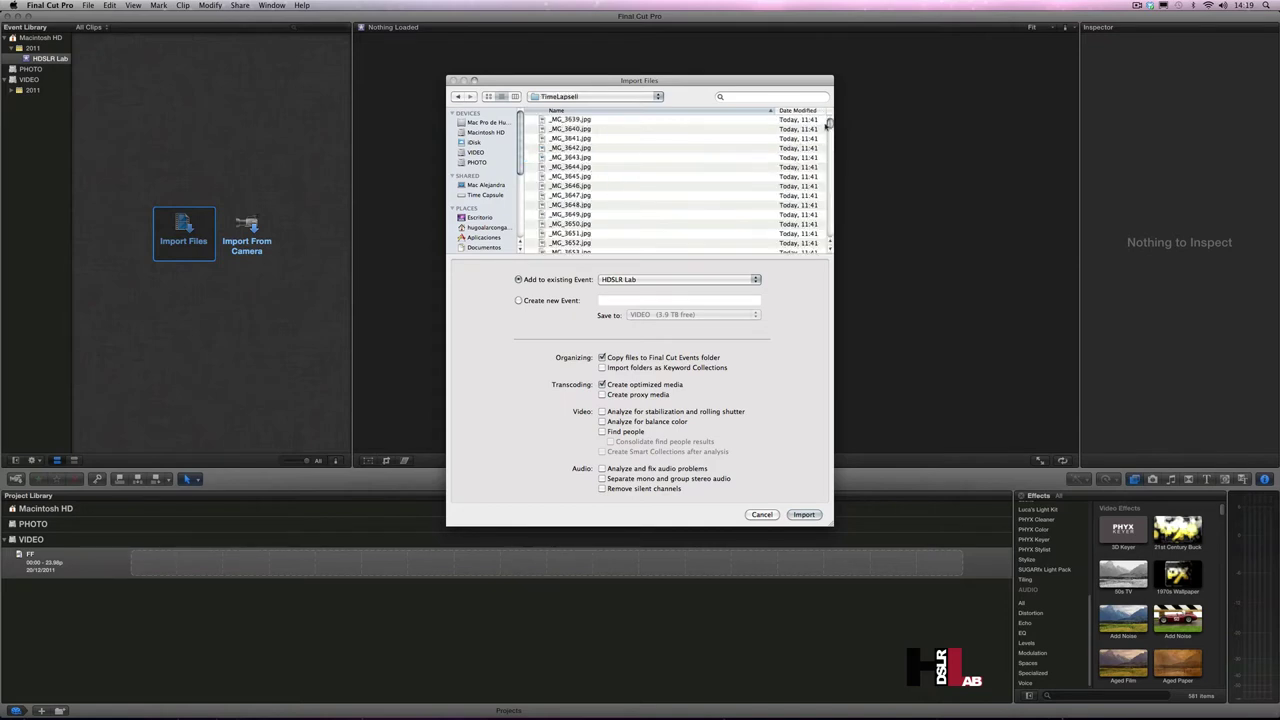
{"action": "mouse_move", "coordinate": [828, 125]}
{"action": "left_mouse_down"}
{"action": "mouse_move", "coordinate": [831, 229]}
{"action": "mouse_move", "coordinate": [830, 125]}
{"action": "left_mouse_up"}
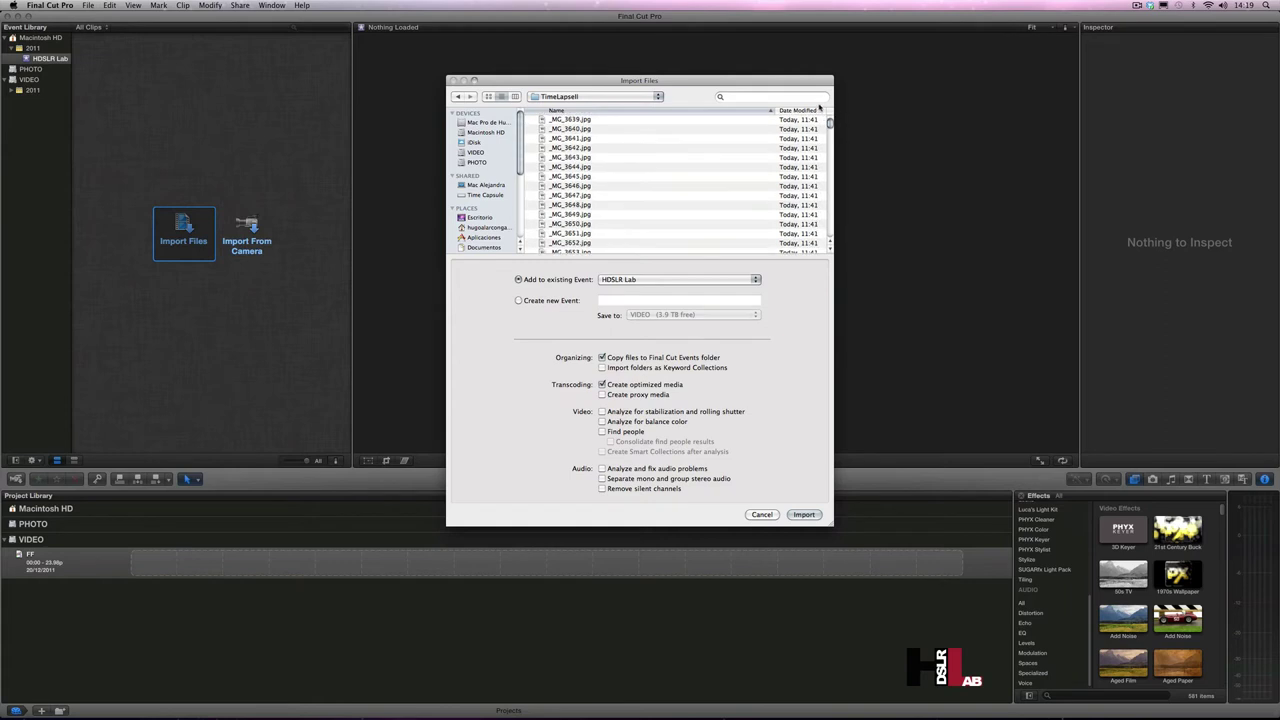
{"action": "left_click", "coordinate": [458, 97]}
{"action": "left_click", "coordinate": [565, 158]}
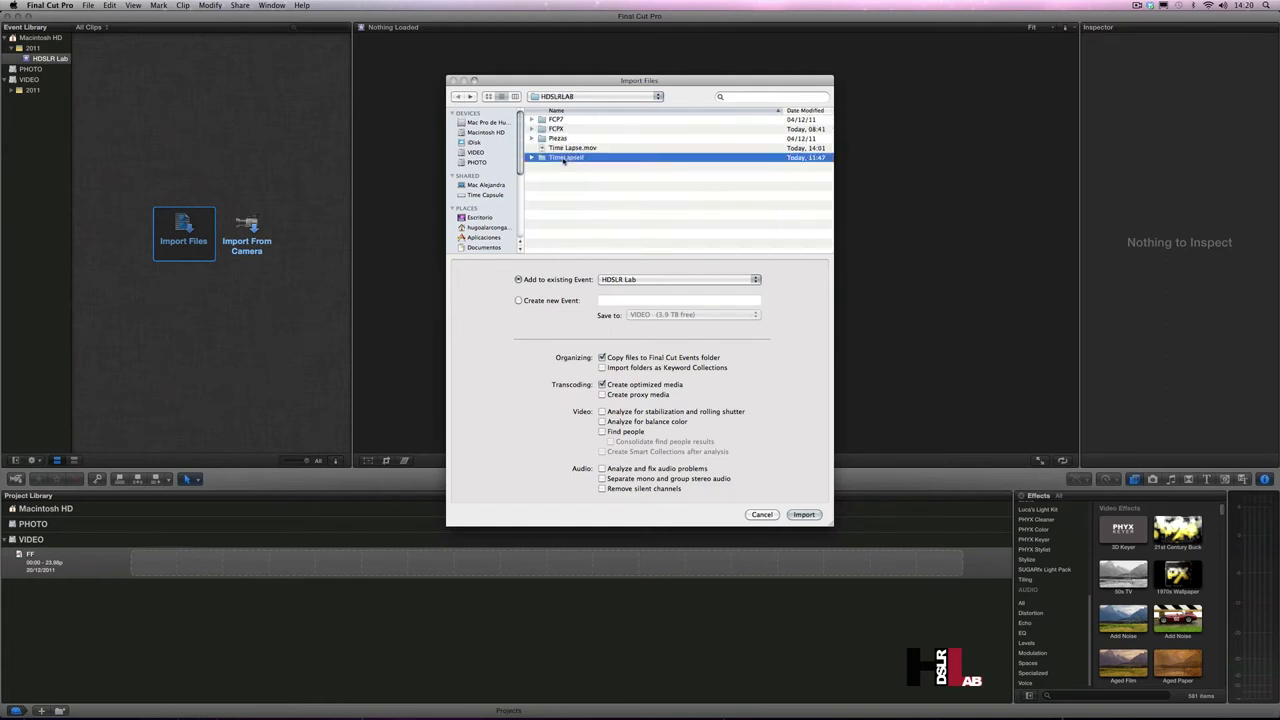
{"action": "left_click", "coordinate": [806, 518]}
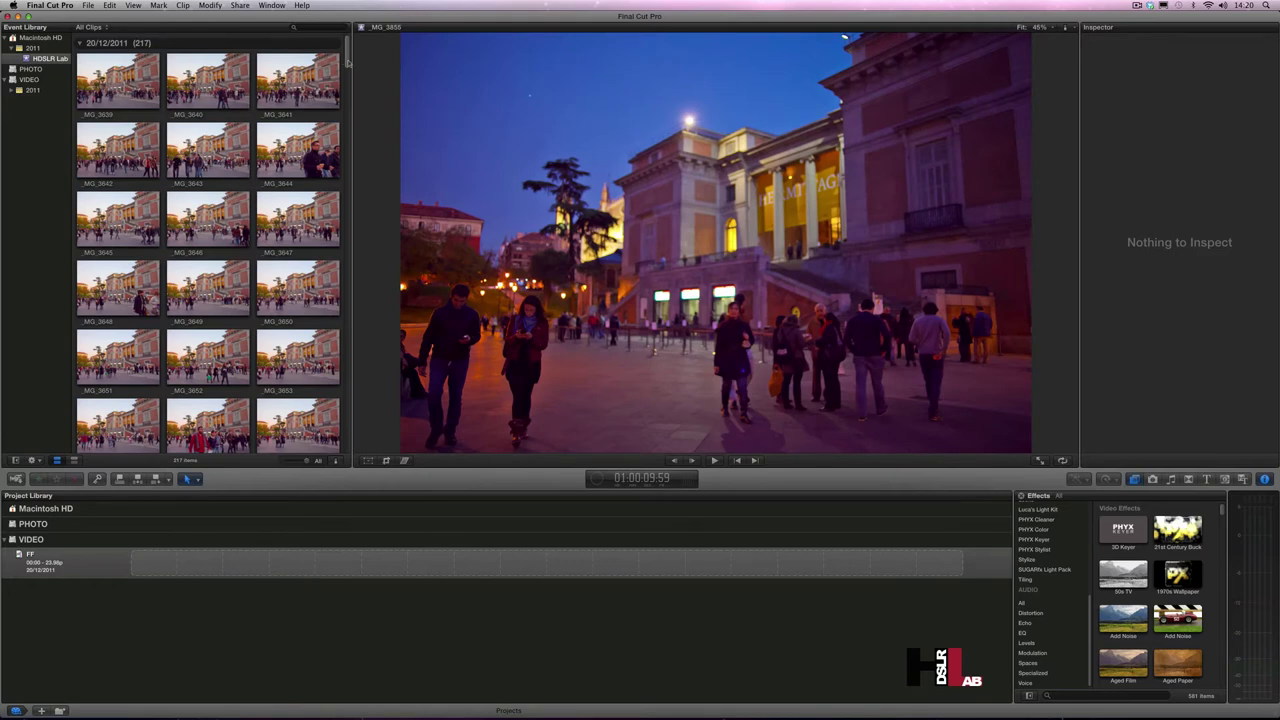
- Look through the imported photos in the event and inspect the video properties of the first image, _MG_3639
{"action": "scroll", "coordinate": [192, 115], "scroll_direction": "down", "scroll_amount": 20}
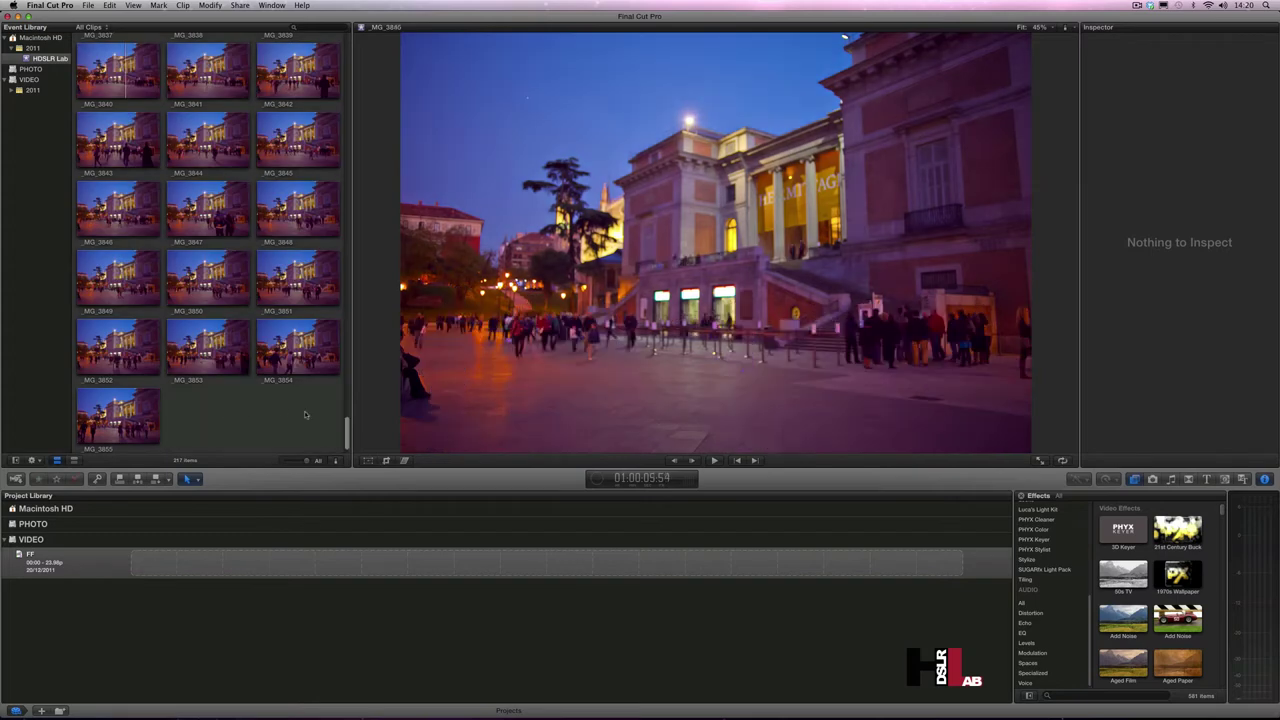
{"action": "left_click", "coordinate": [125, 70]}
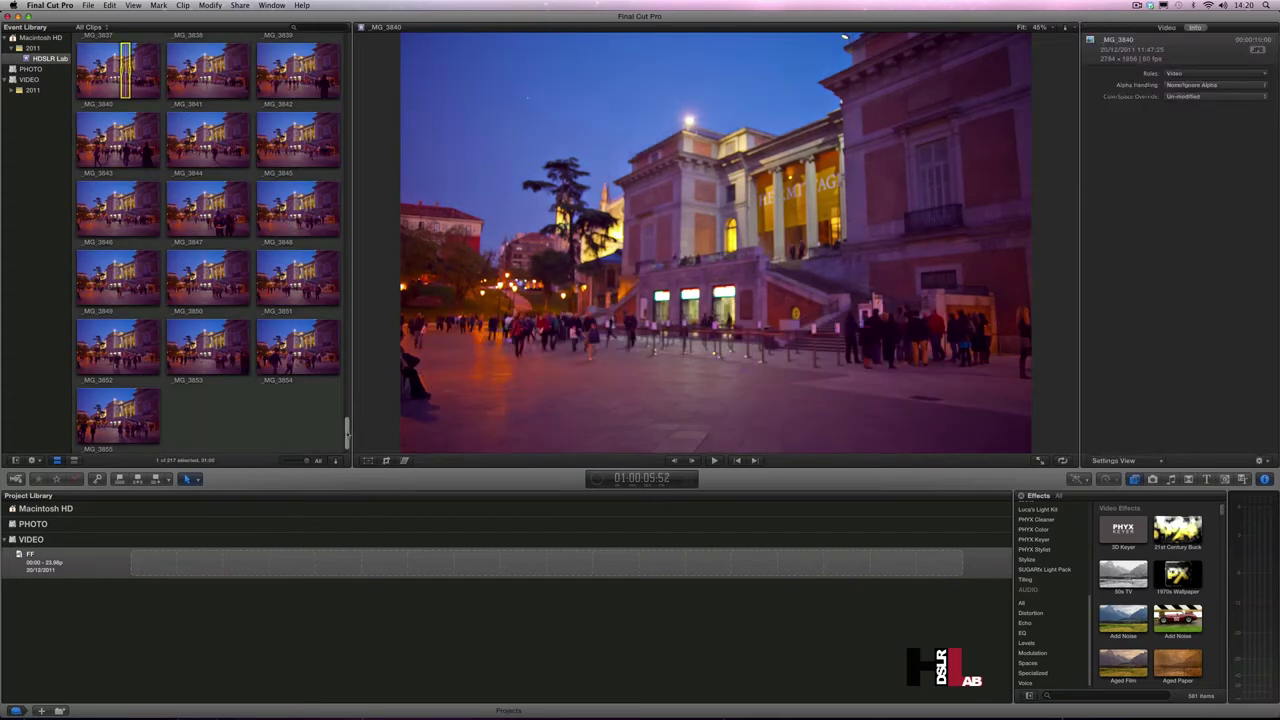
{"action": "scroll", "coordinate": [348, 157], "scroll_direction": "up", "scroll_amount": 3}
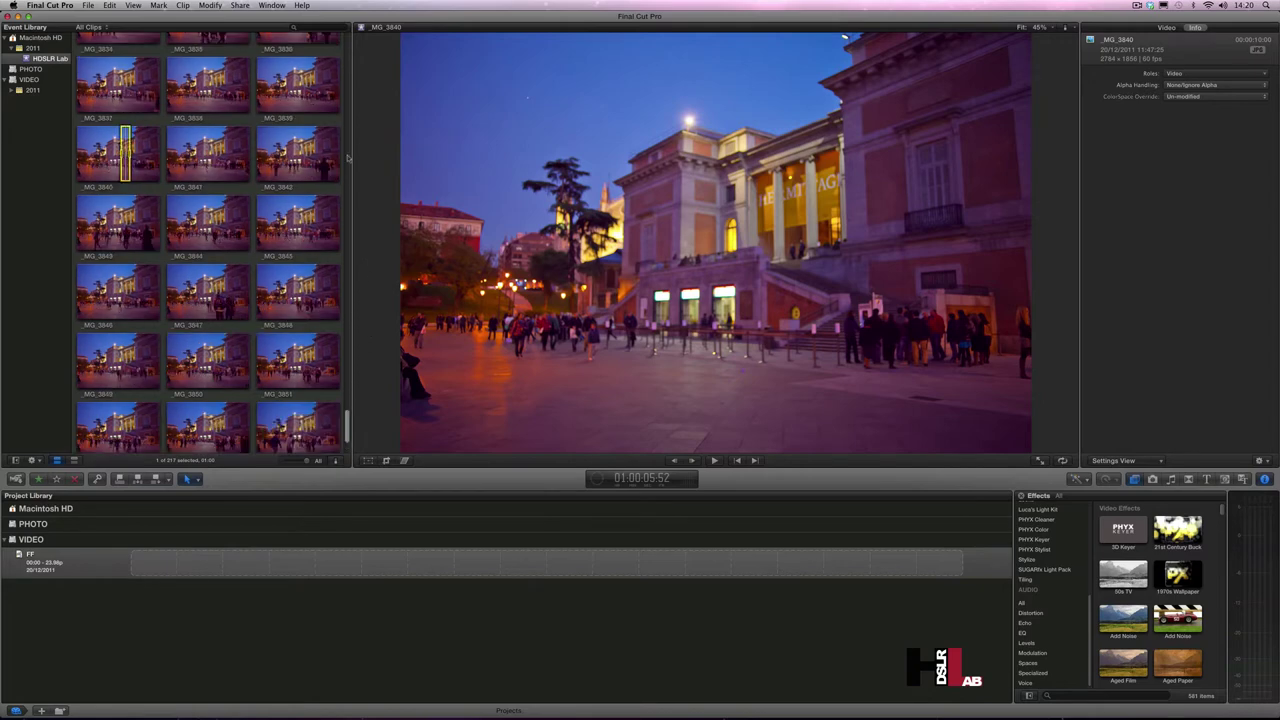
{"action": "left_click", "coordinate": [348, 82]}
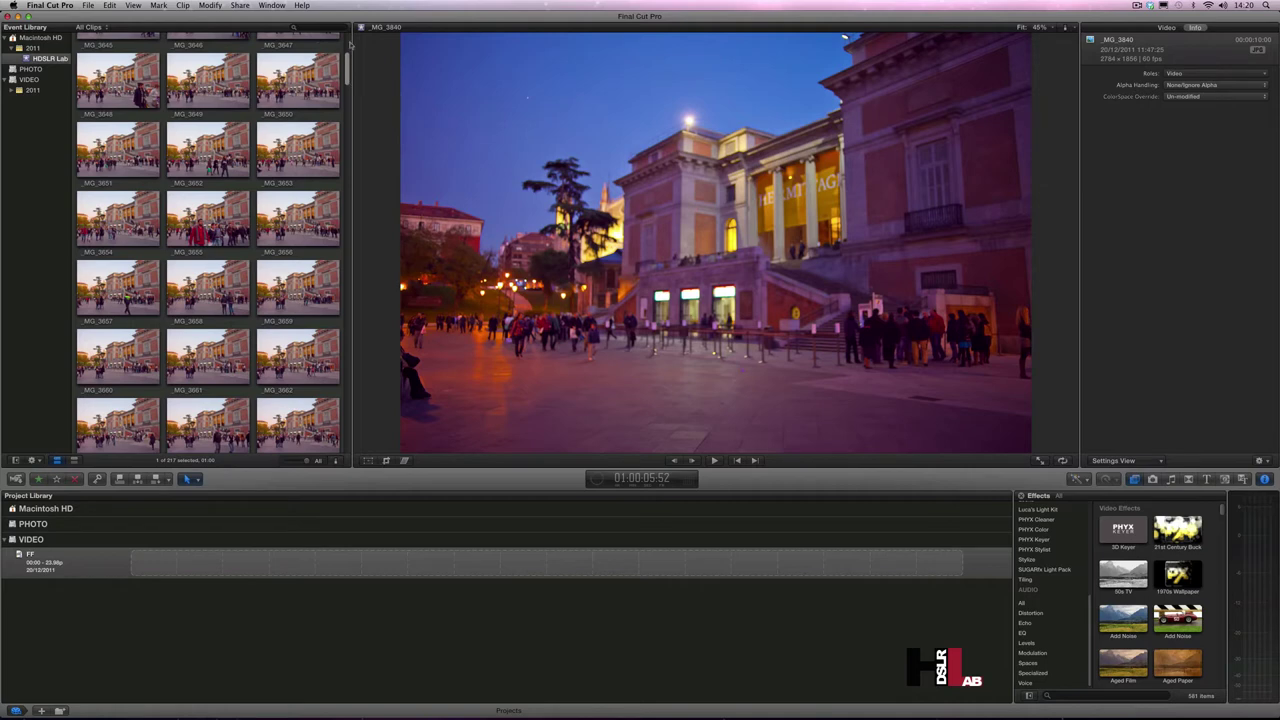
{"action": "left_click", "coordinate": [347, 45]}
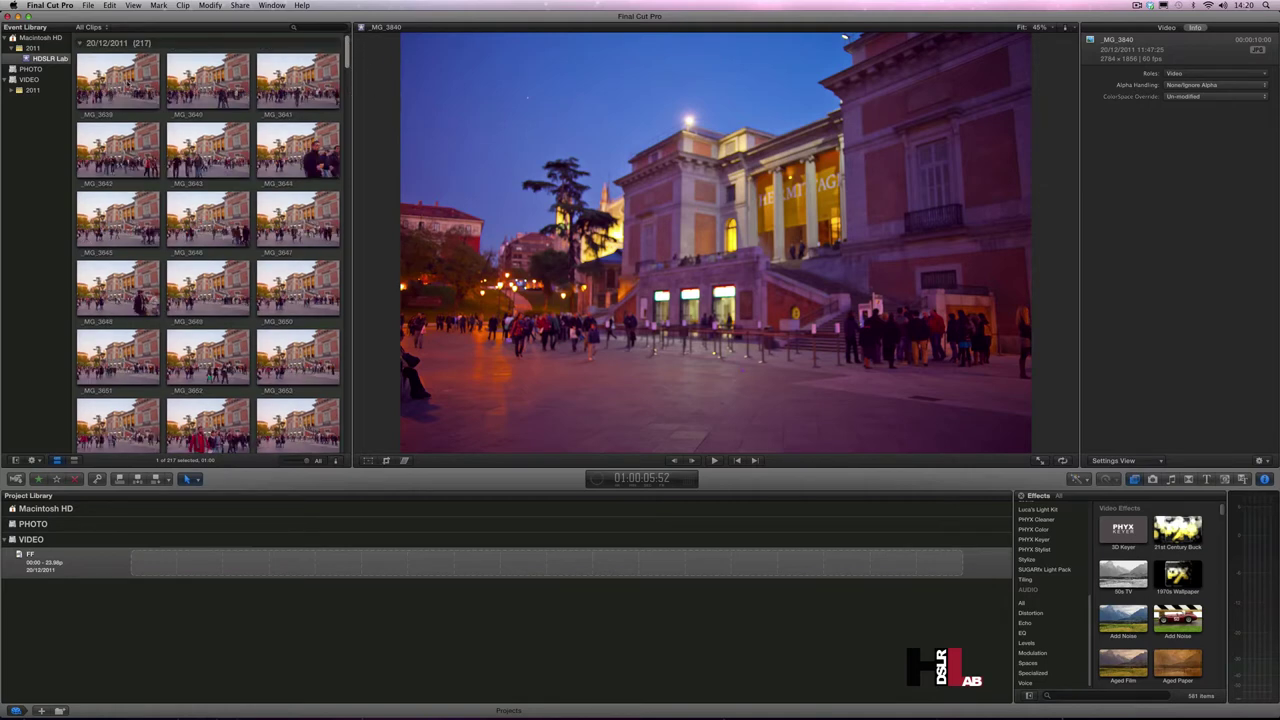
{"action": "key", "text": "Up"}
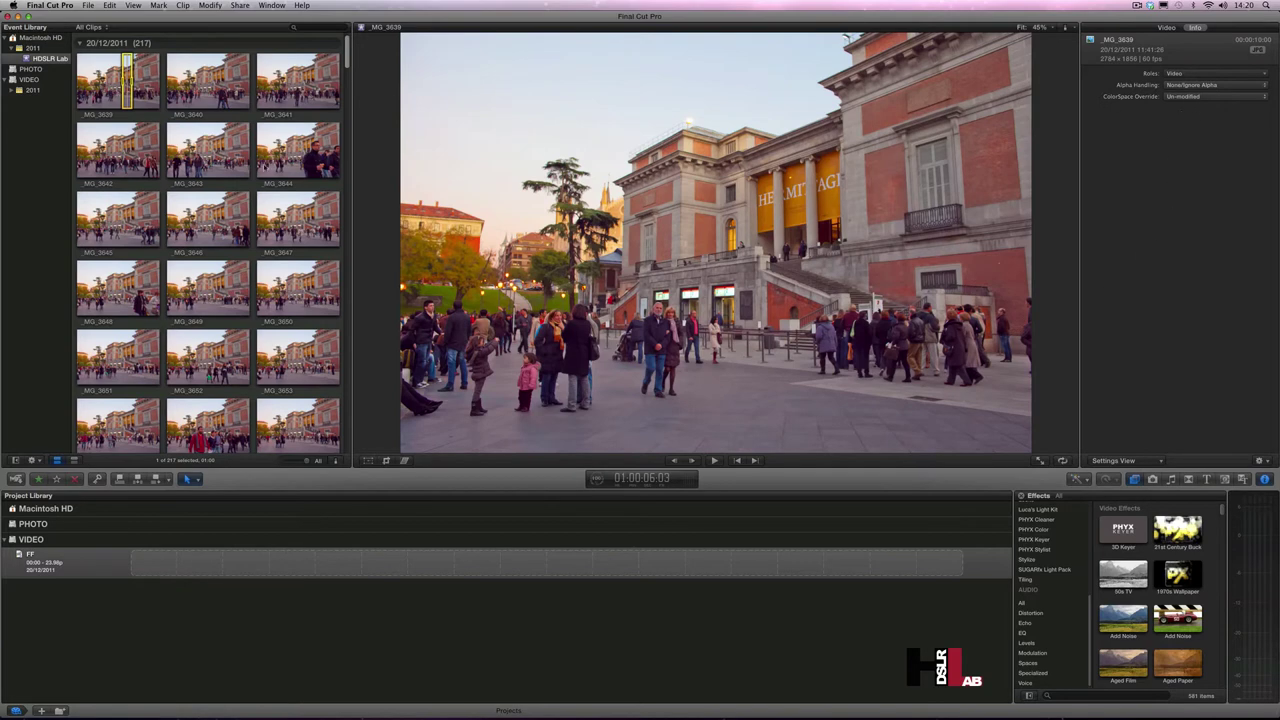
{"action": "key", "text": "Right"}
{"action": "key", "text": "Left"}
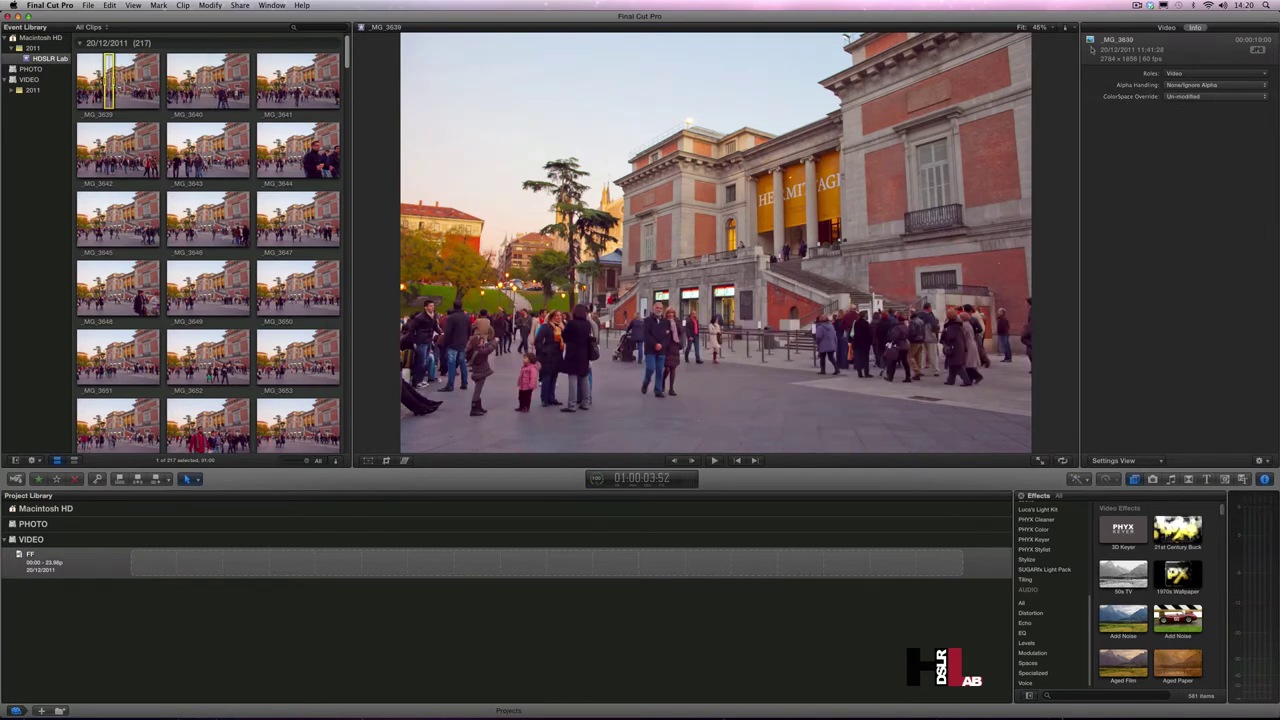
{"action": "left_click", "coordinate": [1166, 28]}
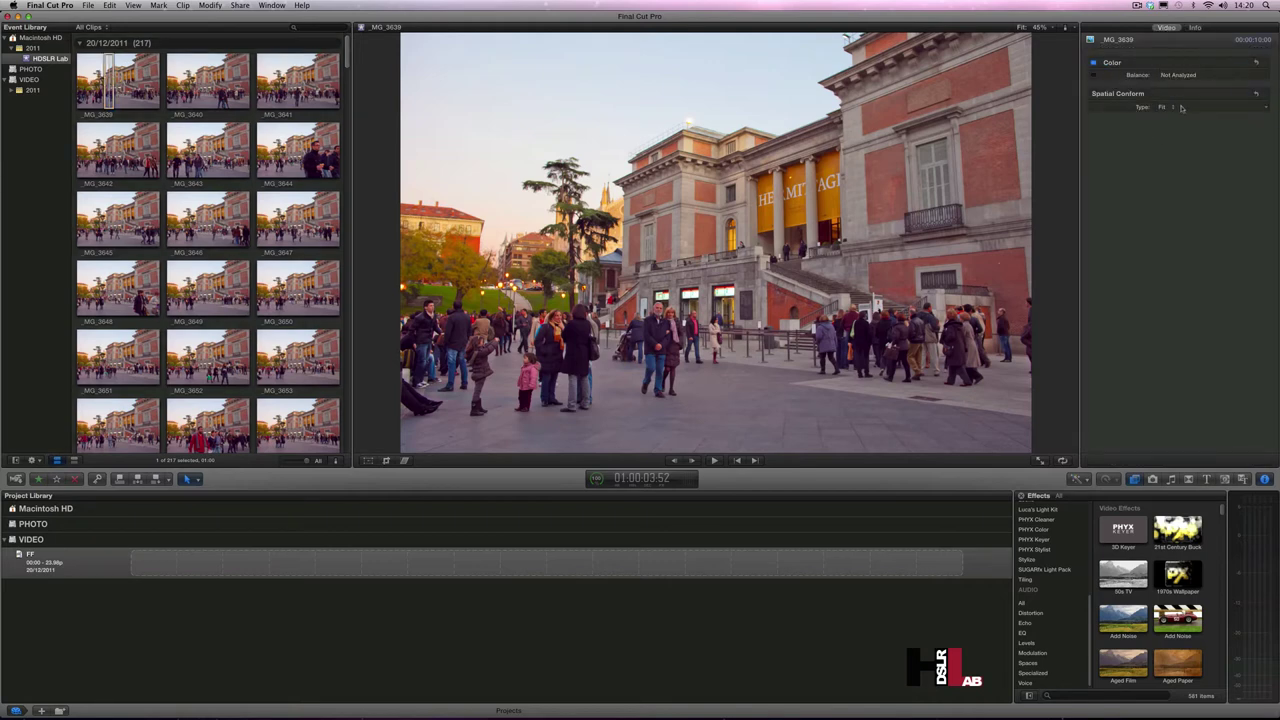
- Try the Adobe RGB (1998), 709 (HD) and 601 EBU (PAL) color space overrides on _MG_3639 and return it to Un-modified
{"action": "left_click", "coordinate": [1195, 28]}
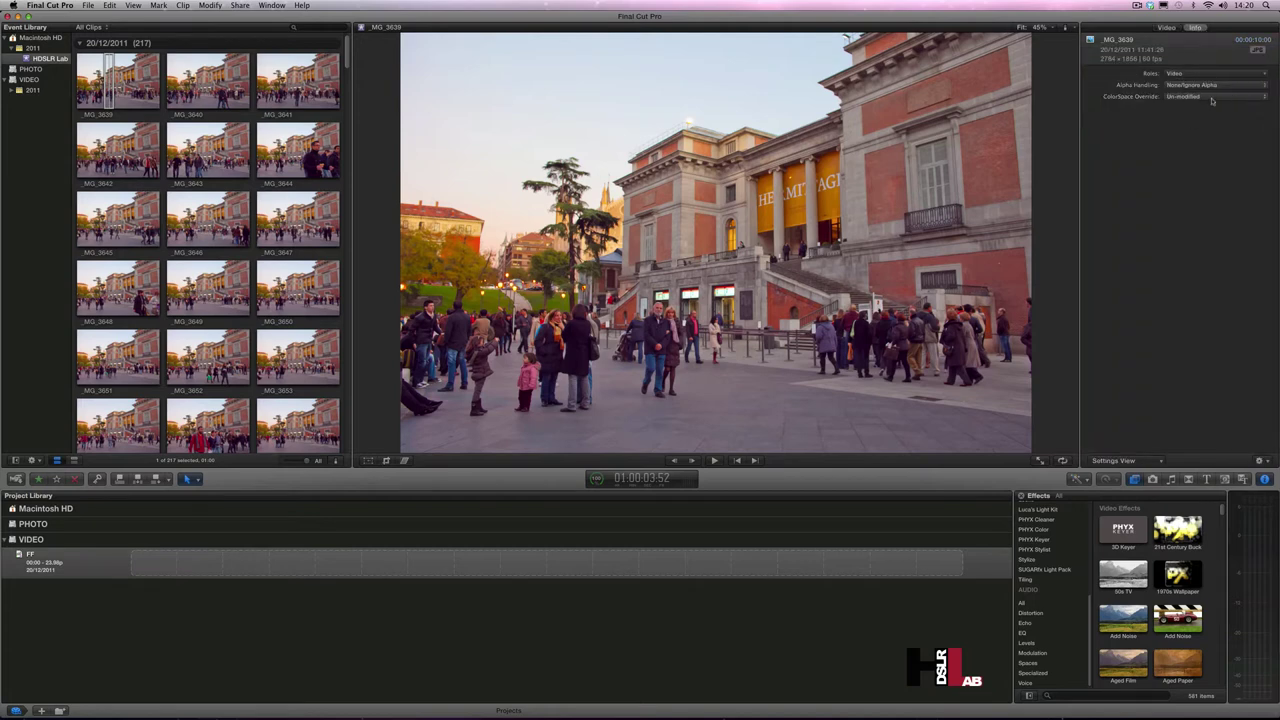
{"action": "left_click", "coordinate": [1211, 98]}
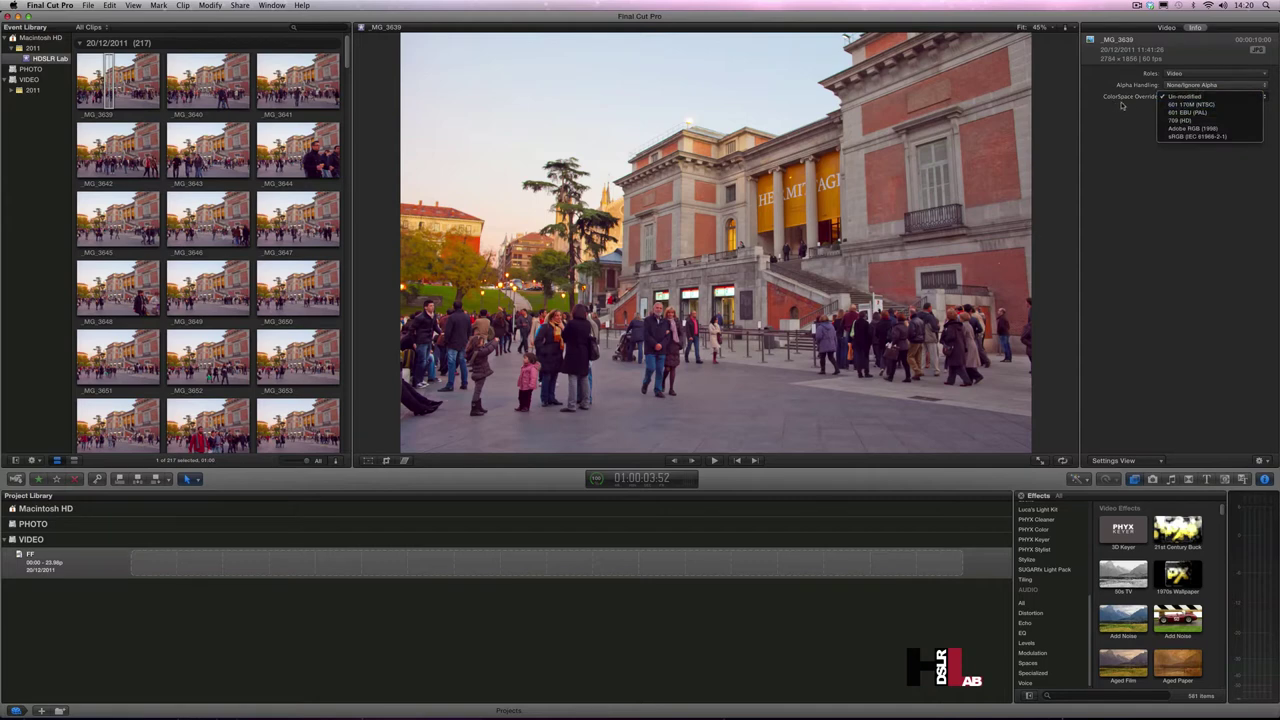
{"action": "left_click", "coordinate": [1178, 132]}
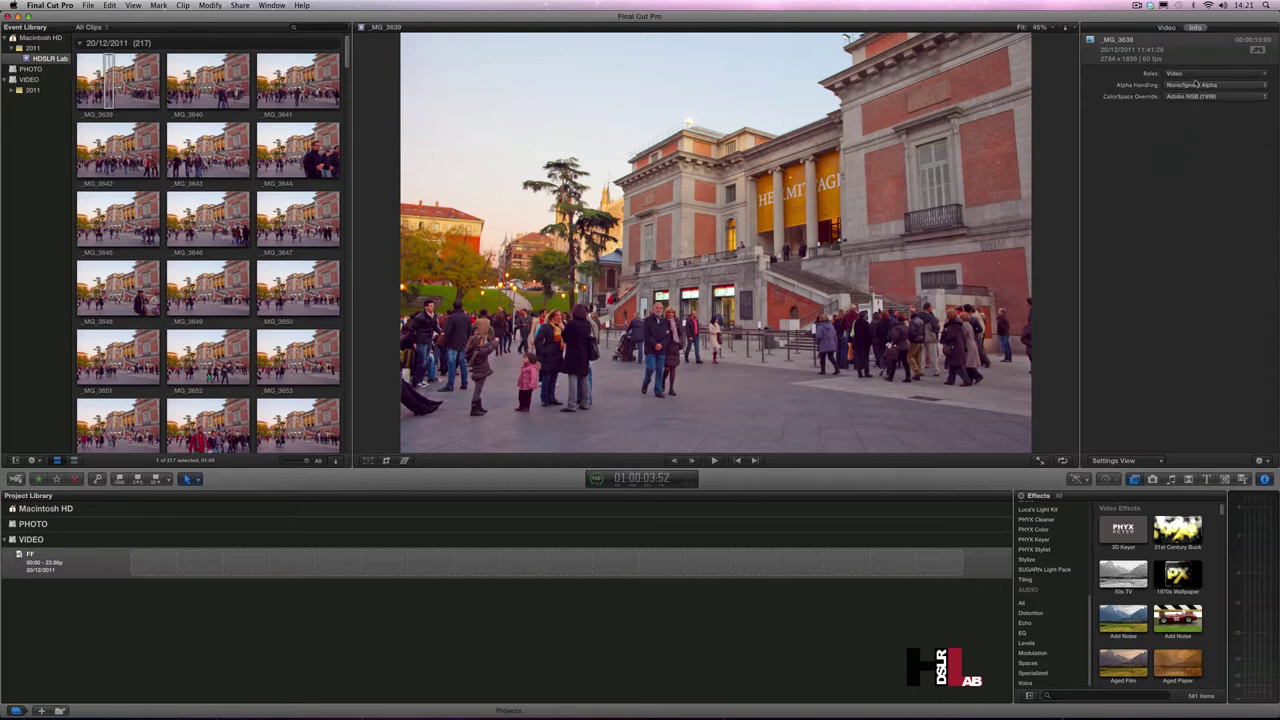
{"action": "left_click", "coordinate": [1184, 97]}
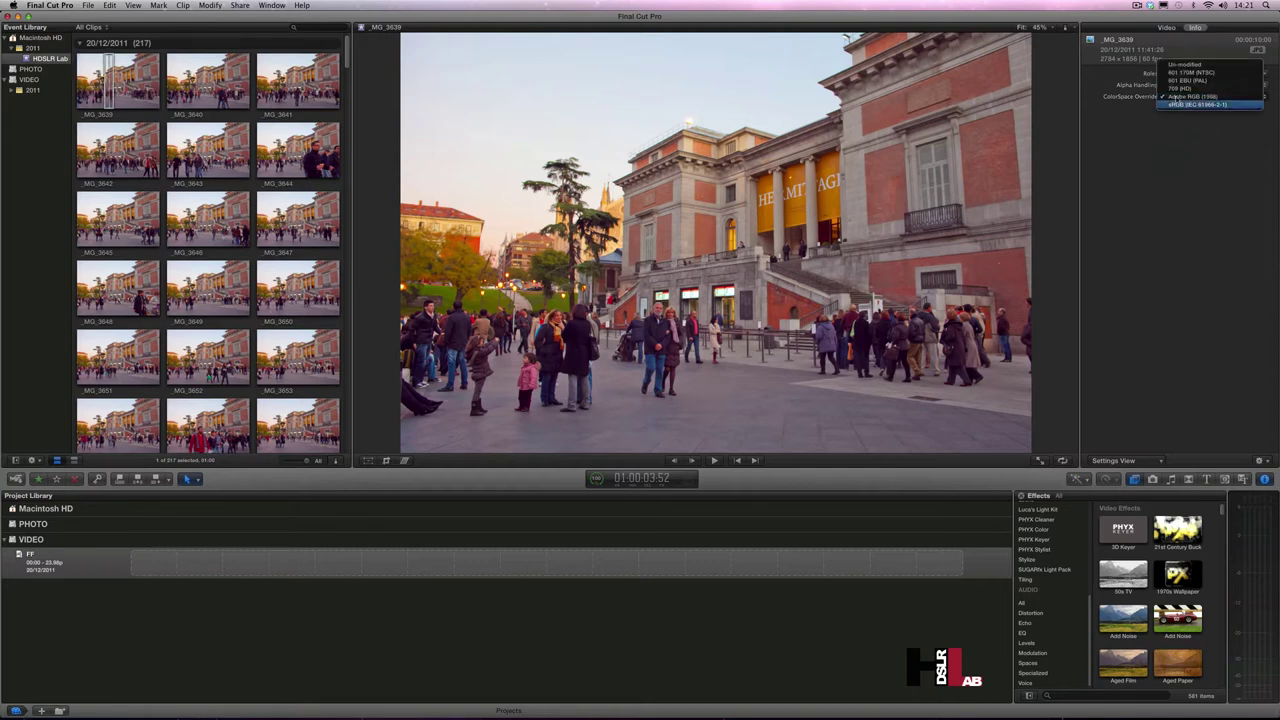
{"action": "left_click", "coordinate": [1184, 99]}
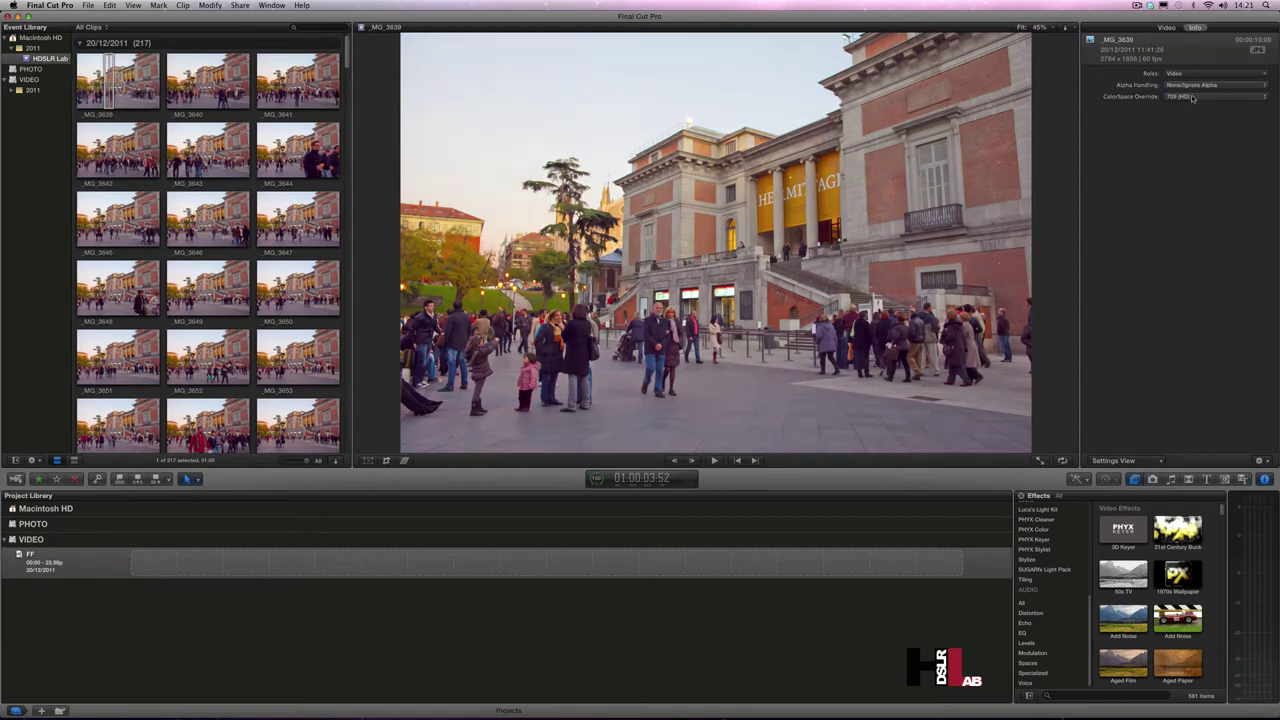
{"action": "left_click", "coordinate": [1192, 98]}
{"action": "left_click", "coordinate": [1204, 87]}
{"action": "left_click", "coordinate": [1182, 97]}
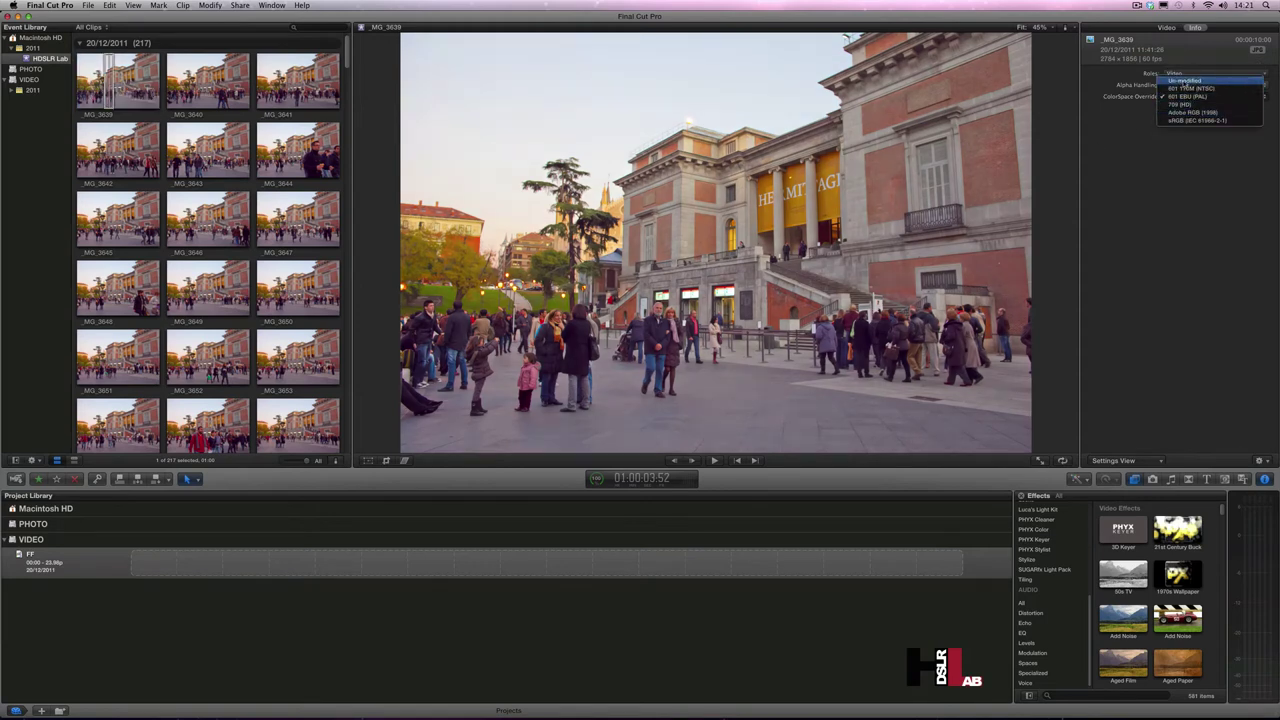
{"action": "left_click", "coordinate": [1185, 81]}
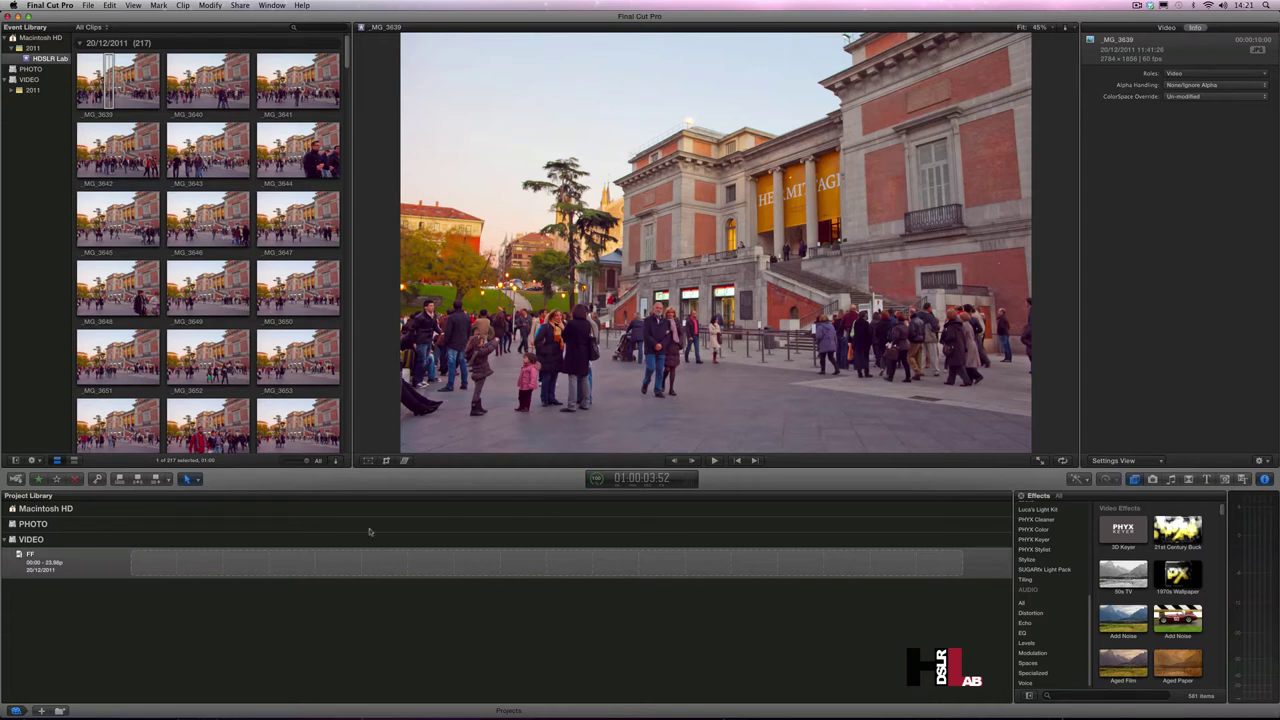
- Create a project named TimeLapse on the VIDEO drive, with HDSLR Lab as default event and video properties based on the first clip
{"action": "left_click", "coordinate": [727, 611]}
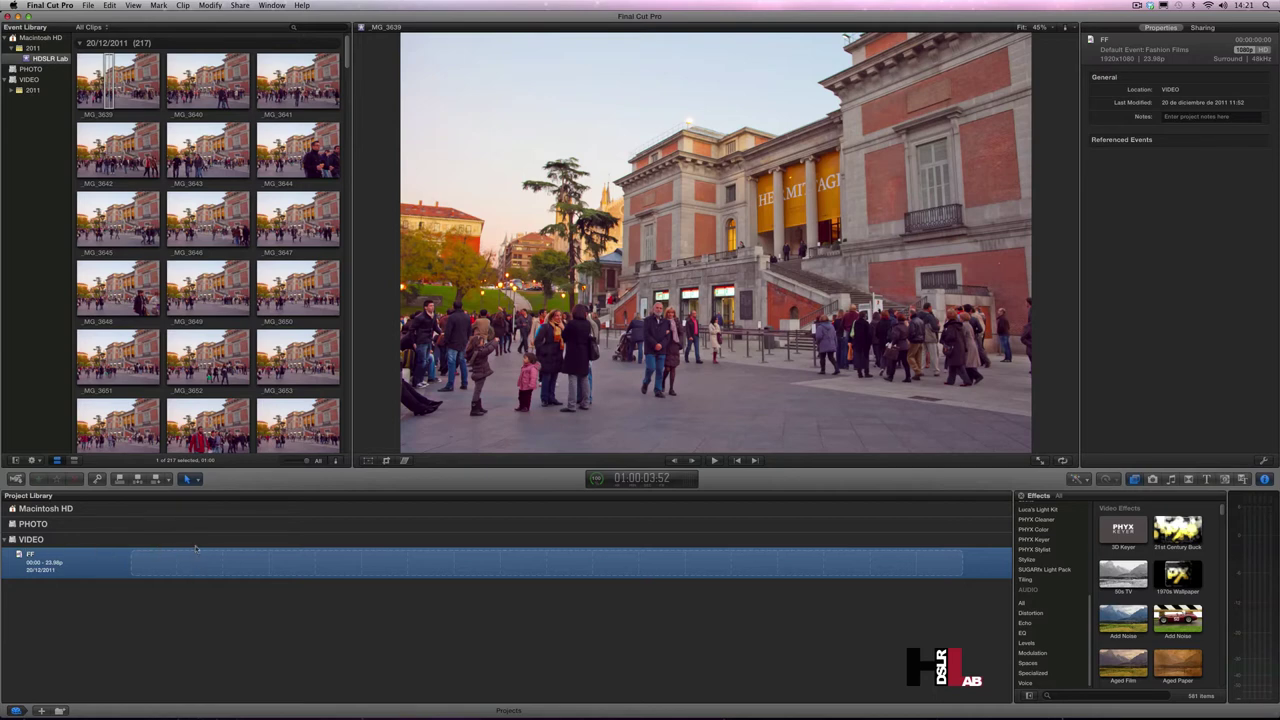
{"action": "left_click", "coordinate": [58, 513]}
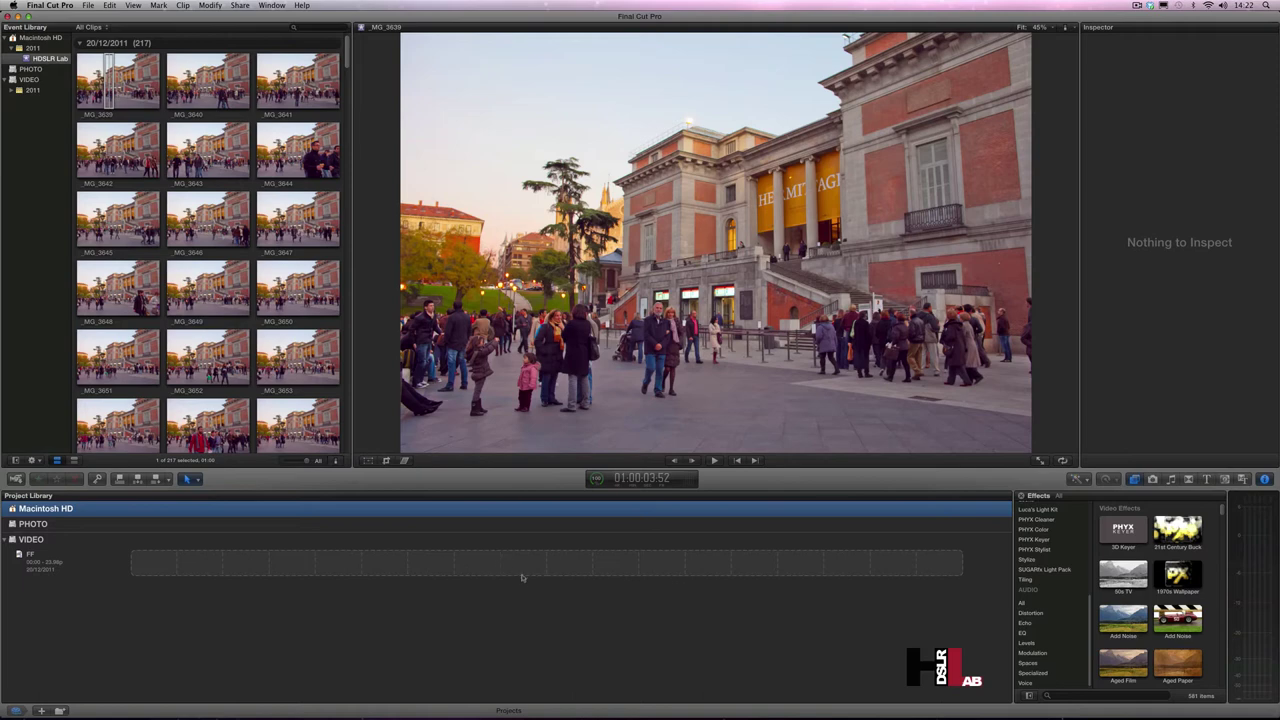
{"action": "left_click", "coordinate": [431, 573]}
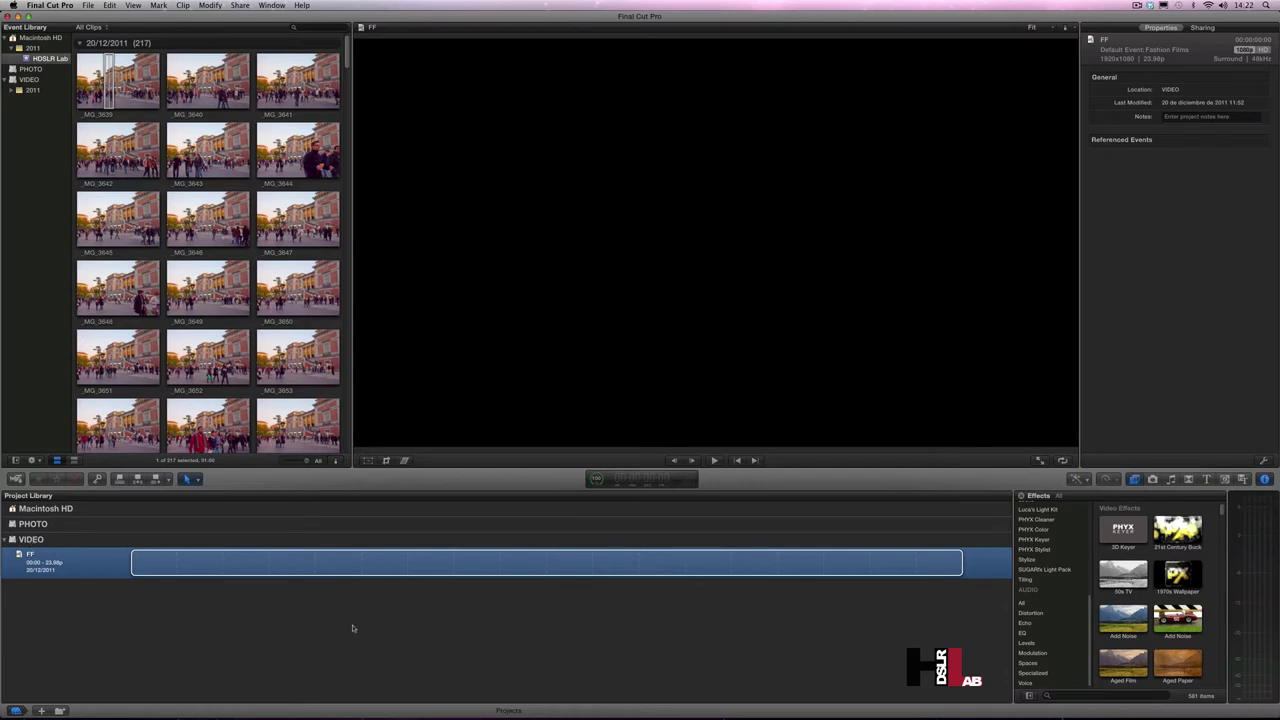
{"action": "left_click", "coordinate": [40, 711]}
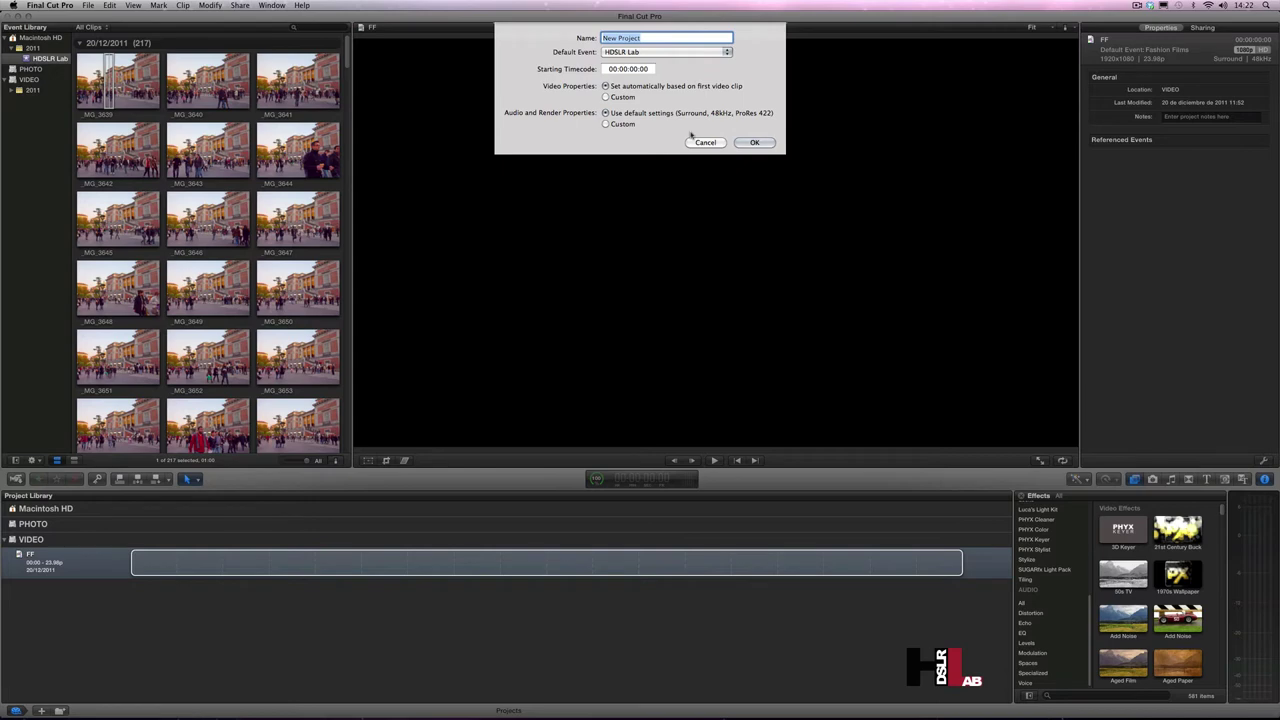
{"action": "type", "text": "Timelapse"}
{"action": "left_click", "coordinate": [763, 145]}
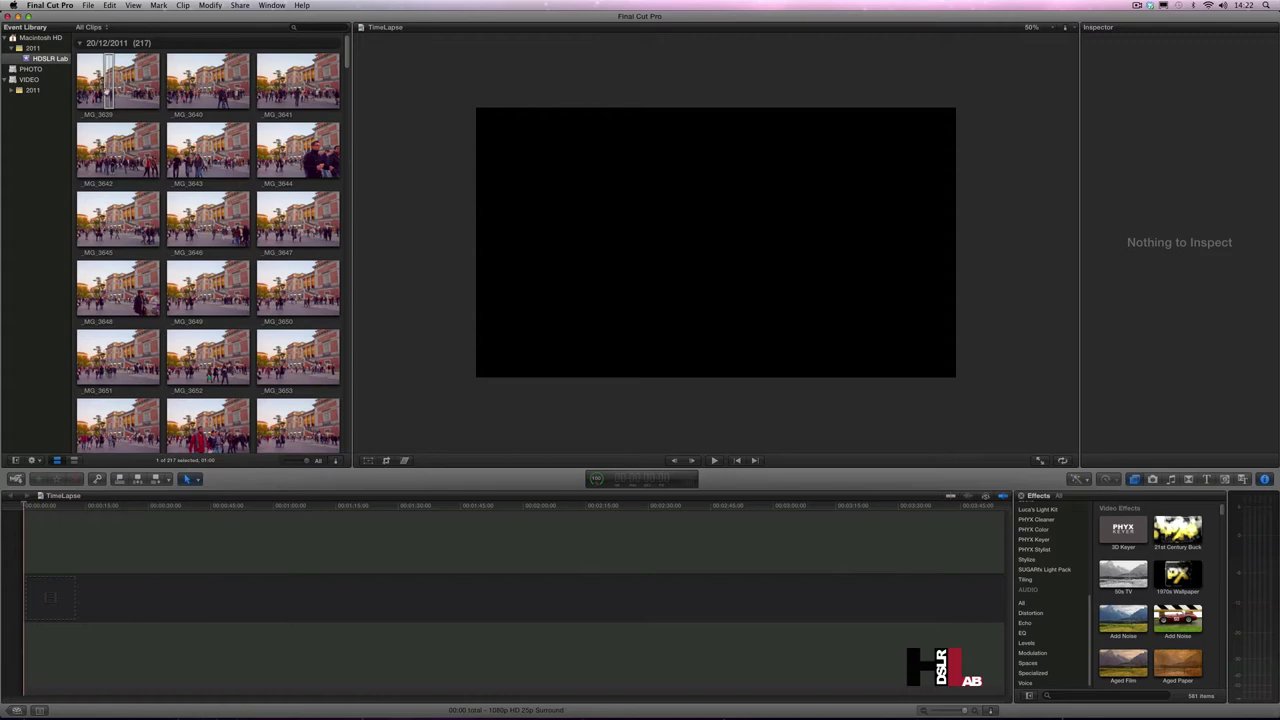
- Select all photos in the HDSLR Lab event and append them to the TimeLapse project's storyline
{"action": "left_click", "coordinate": [132, 88]}
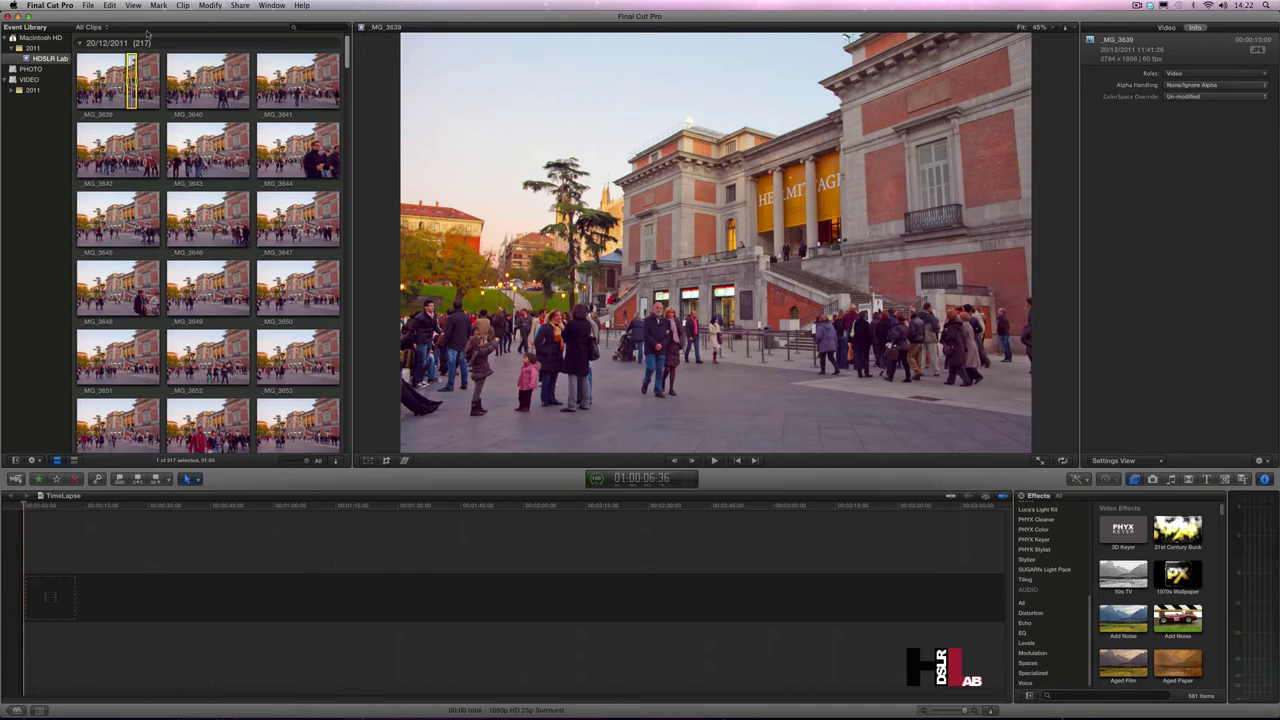
{"action": "left_click", "coordinate": [110, 6]}
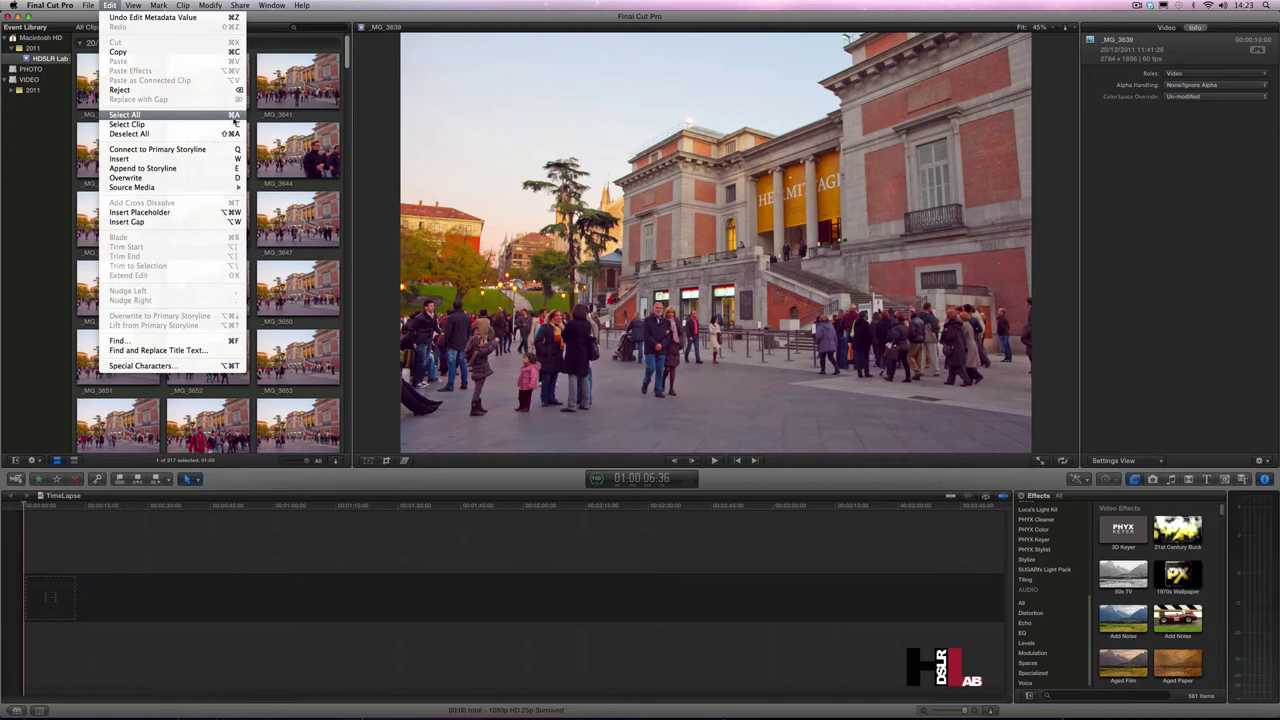
{"action": "left_click", "coordinate": [213, 116]}
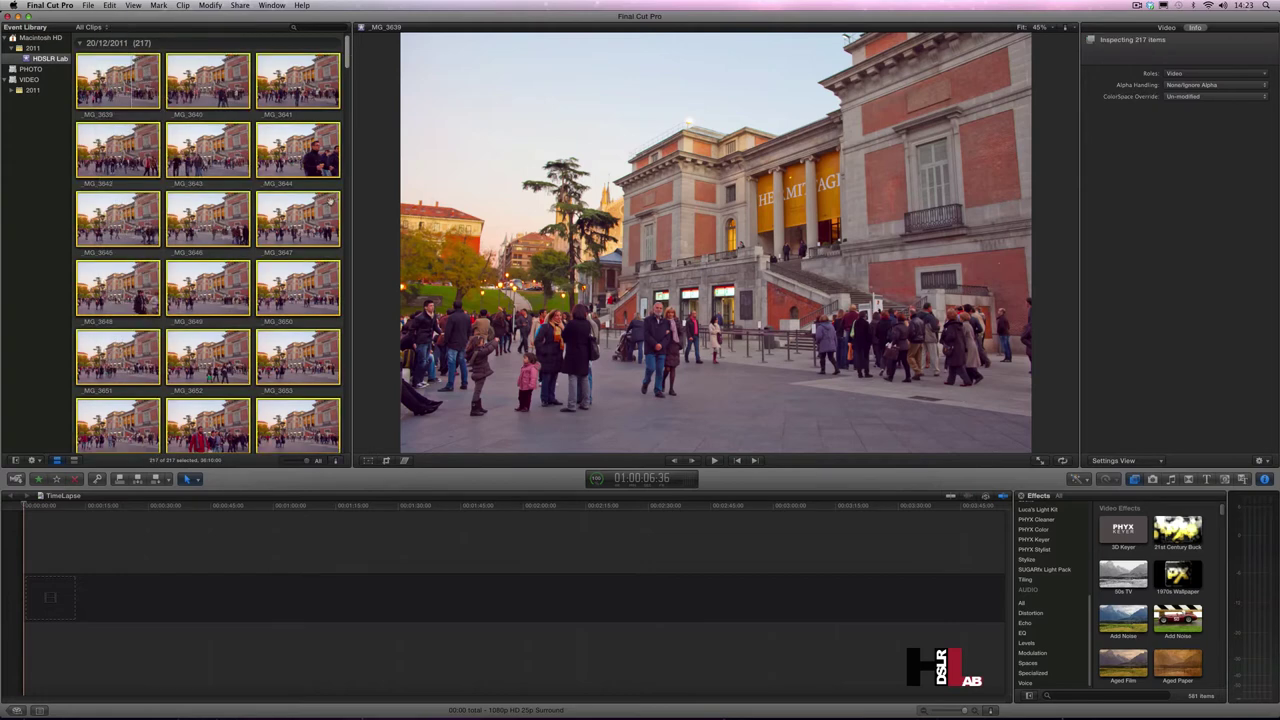
{"action": "mouse_move", "coordinate": [349, 60]}
{"action": "left_mouse_down"}
{"action": "mouse_move", "coordinate": [348, 425]}
{"action": "mouse_move", "coordinate": [352, 45]}
{"action": "left_mouse_up"}
{"action": "key", "text": "e"}
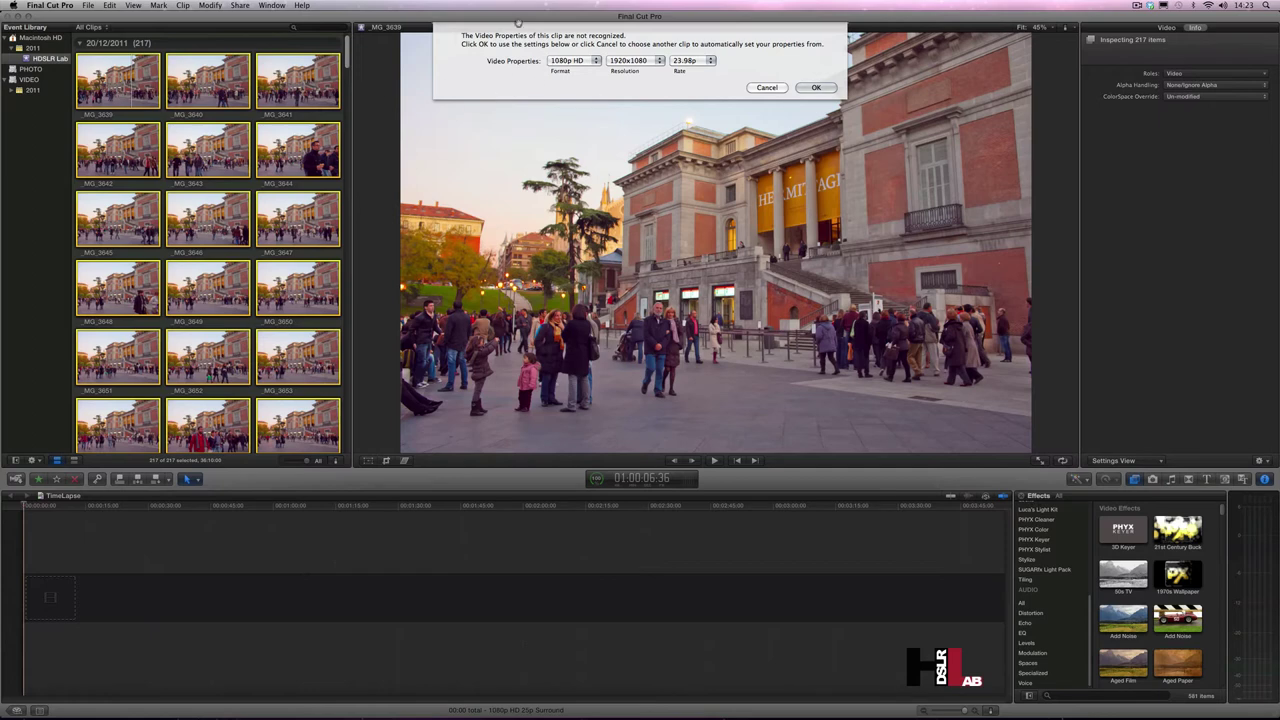
- Set the project's video properties to 1080p HD format, 1920x1080 resolution and a 25p rate
{"action": "left_click", "coordinate": [595, 62]}
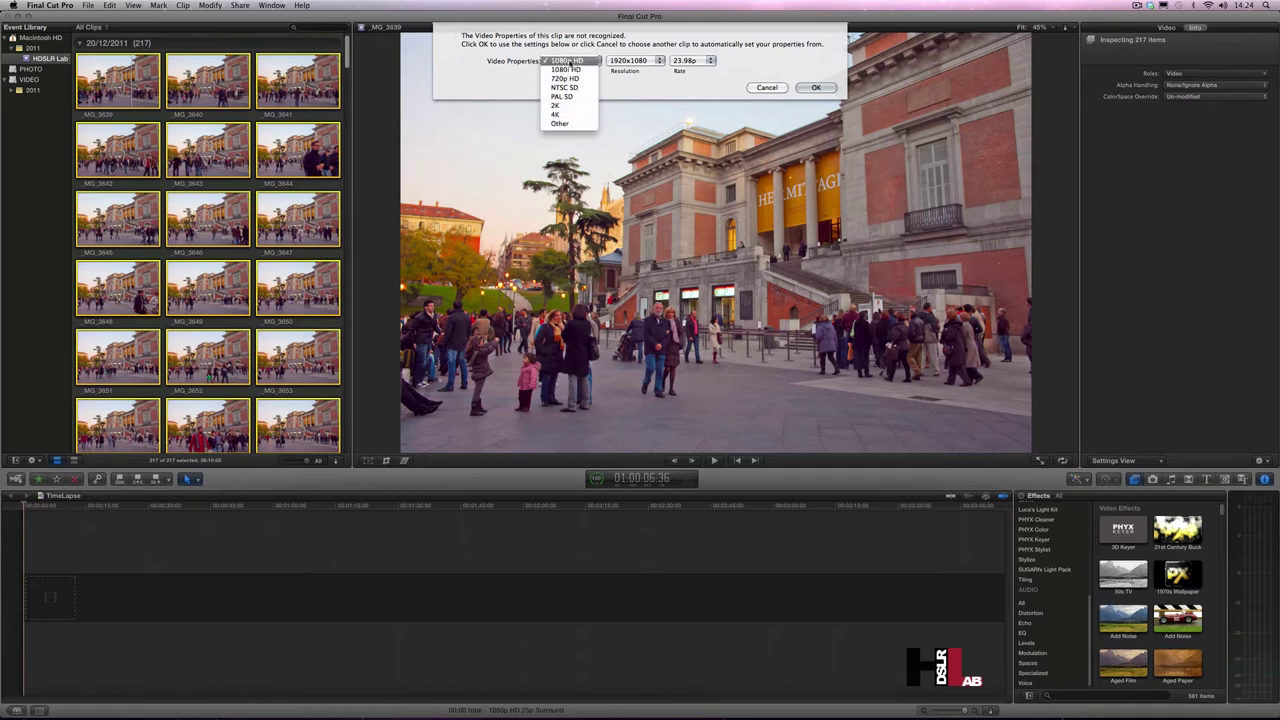
{"action": "left_click", "coordinate": [567, 69]}
{"action": "left_click", "coordinate": [628, 61]}
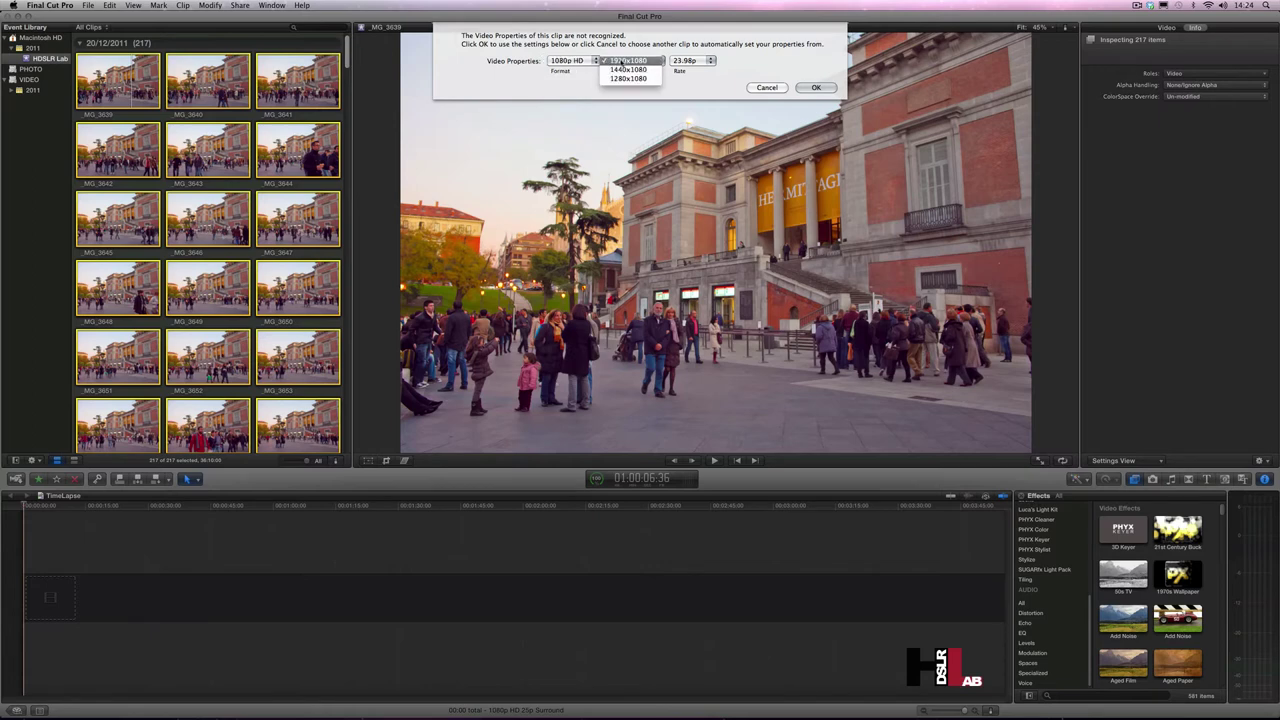
{"action": "left_click", "coordinate": [628, 61]}
{"action": "left_click", "coordinate": [709, 61]}
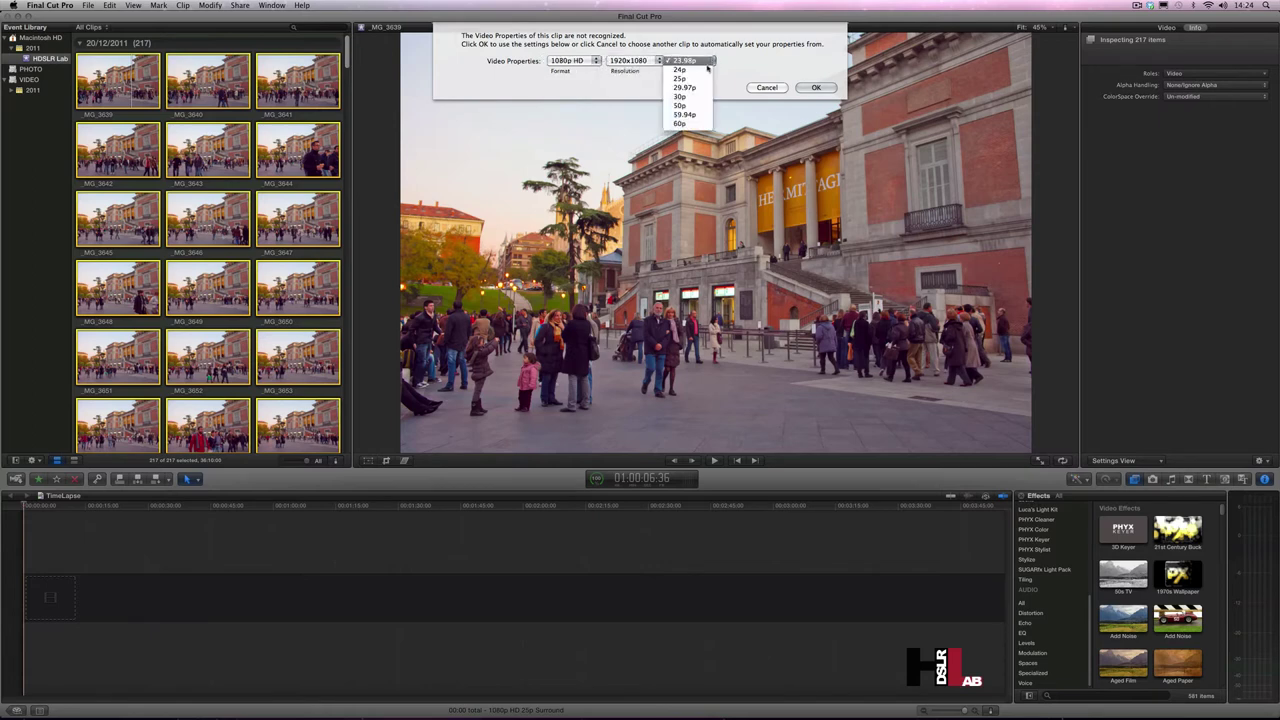
{"action": "left_click", "coordinate": [680, 78]}
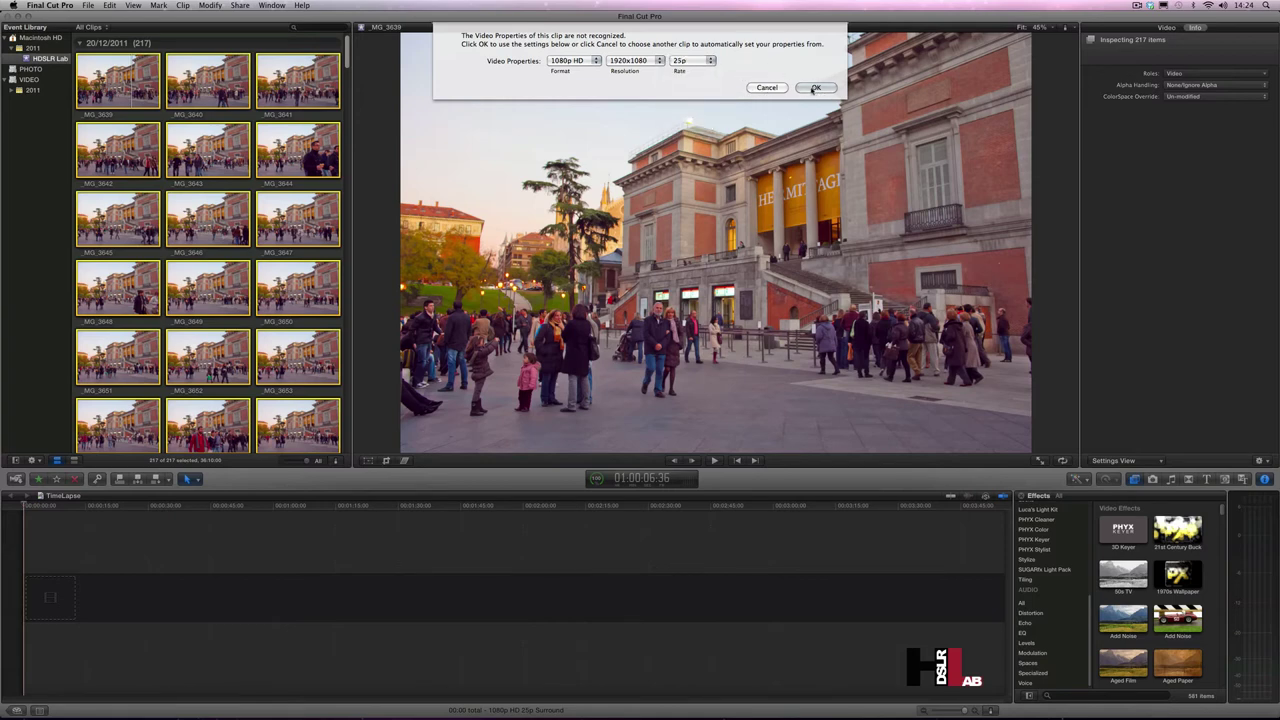
{"action": "left_click", "coordinate": [815, 88]}
{"action": "left_click", "coordinate": [800, 86]}
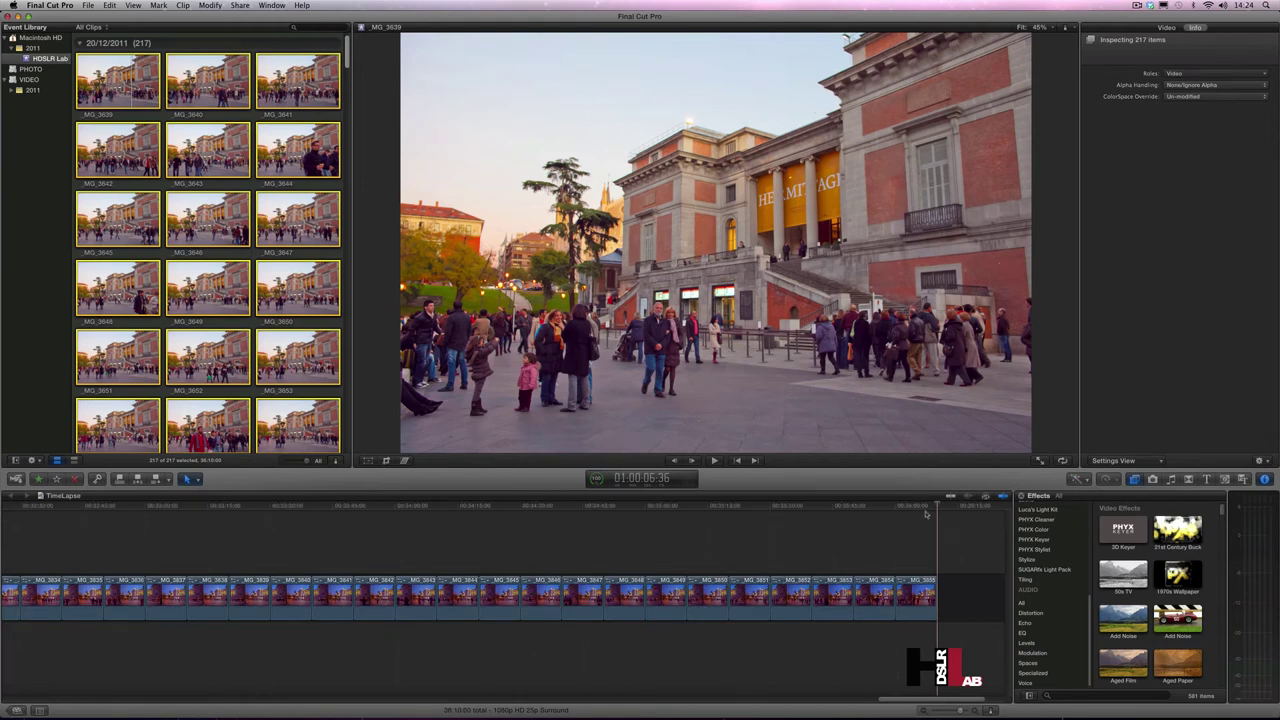
- Inspect the photo clips near the end of the TimeLapse storyline, checking how long _MG_3851 lasts
{"action": "left_click_drag", "start_coordinate": [938, 506], "coordinate": [897, 507]}
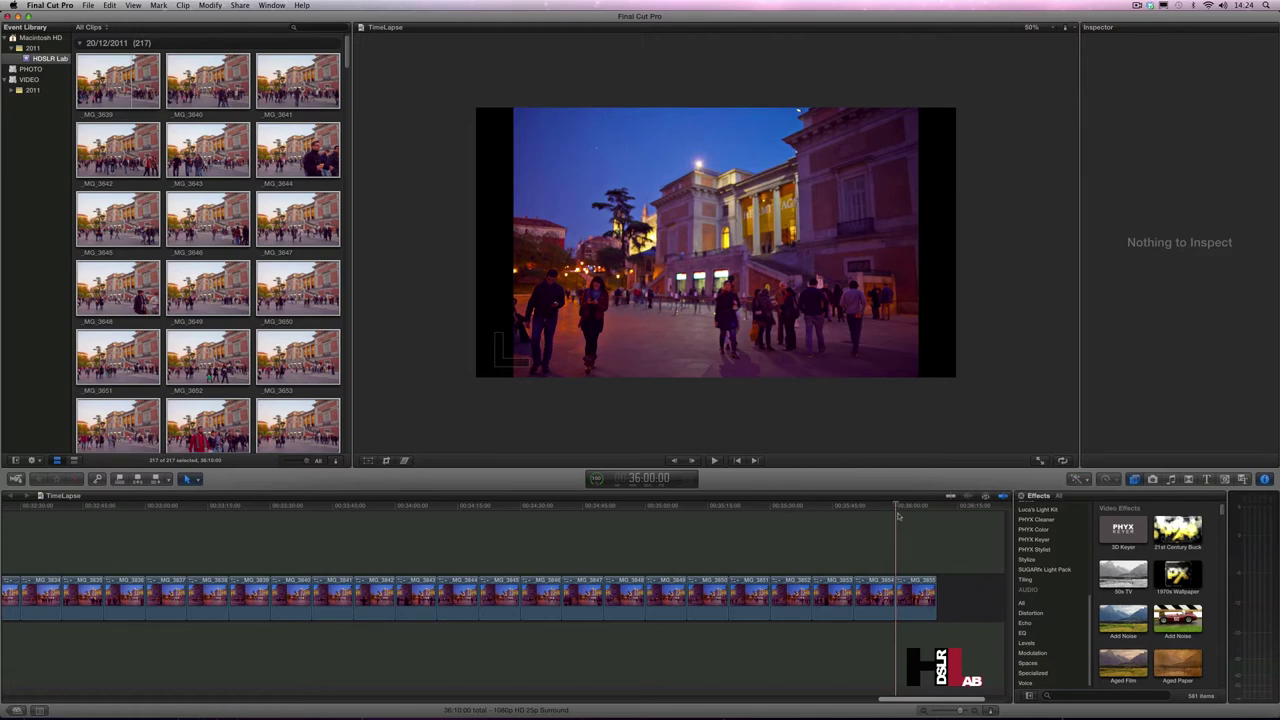
{"action": "left_click", "coordinate": [759, 604]}
{"action": "left_click_drag", "start_coordinate": [757, 507], "coordinate": [730, 508]}
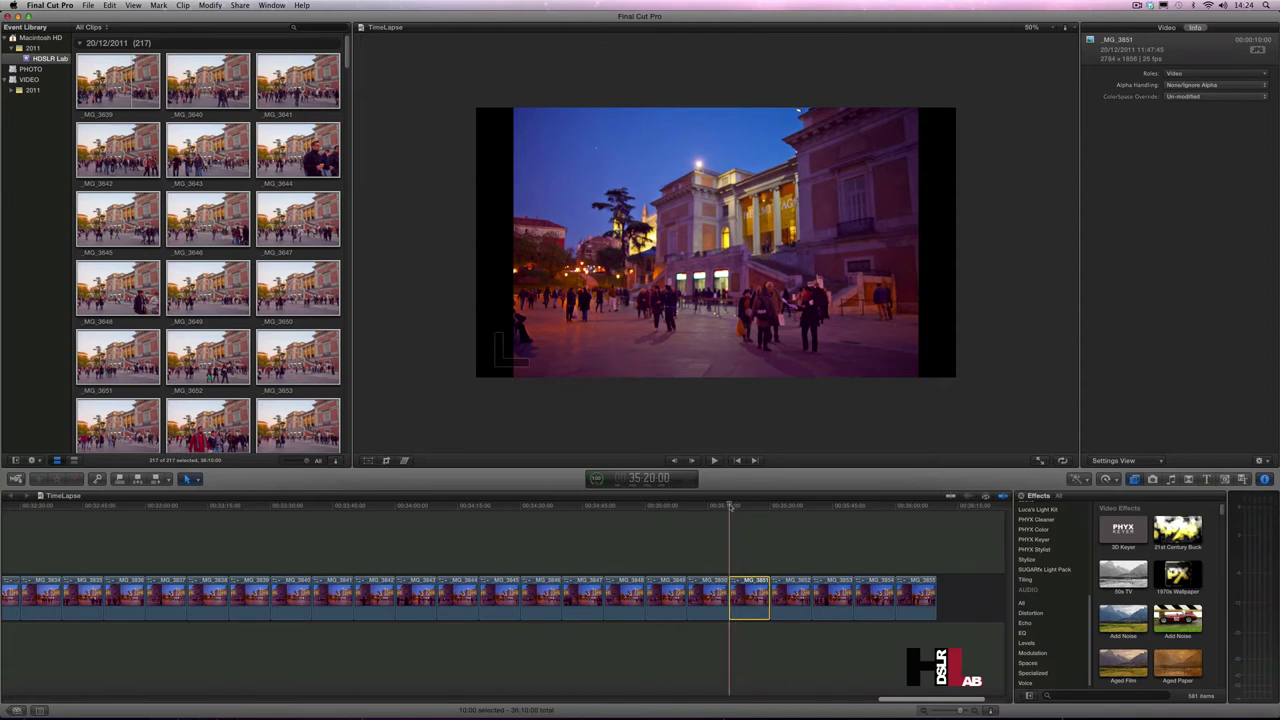
{"action": "left_click_drag", "start_coordinate": [730, 508], "coordinate": [764, 510]}
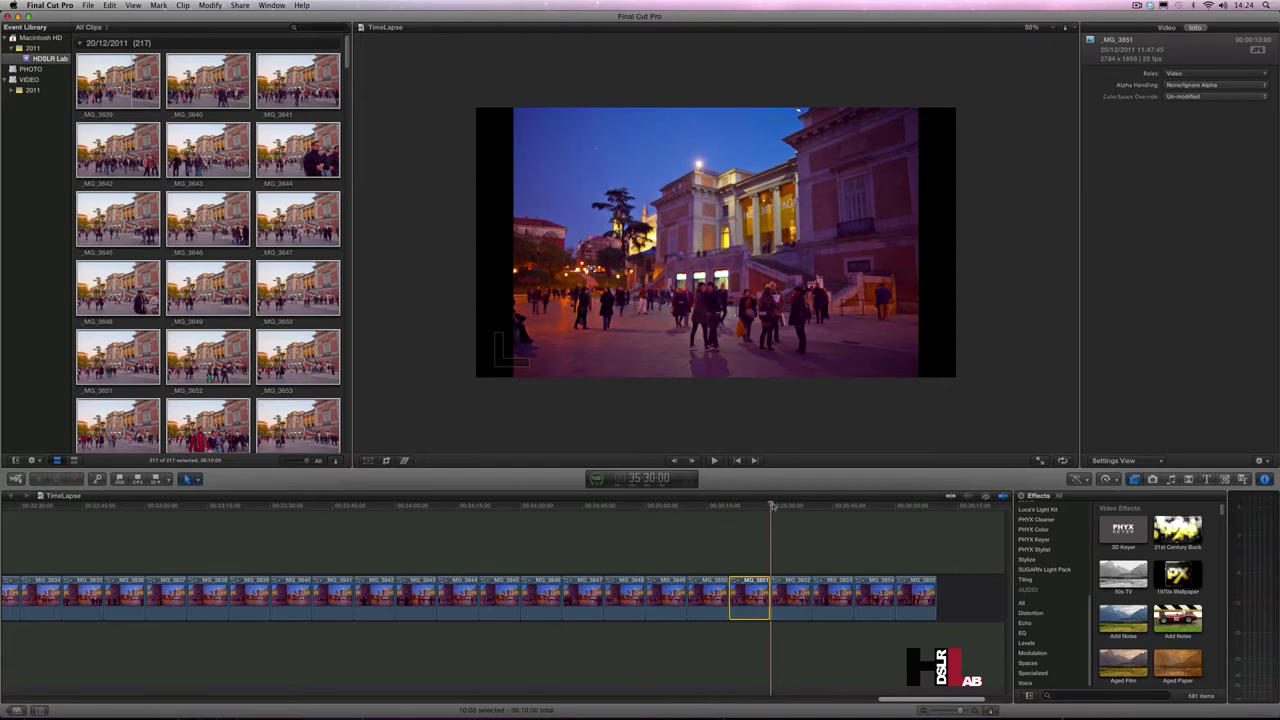
{"action": "left_click_drag", "start_coordinate": [771, 507], "coordinate": [747, 520]}
{"action": "key", "text": "space"}
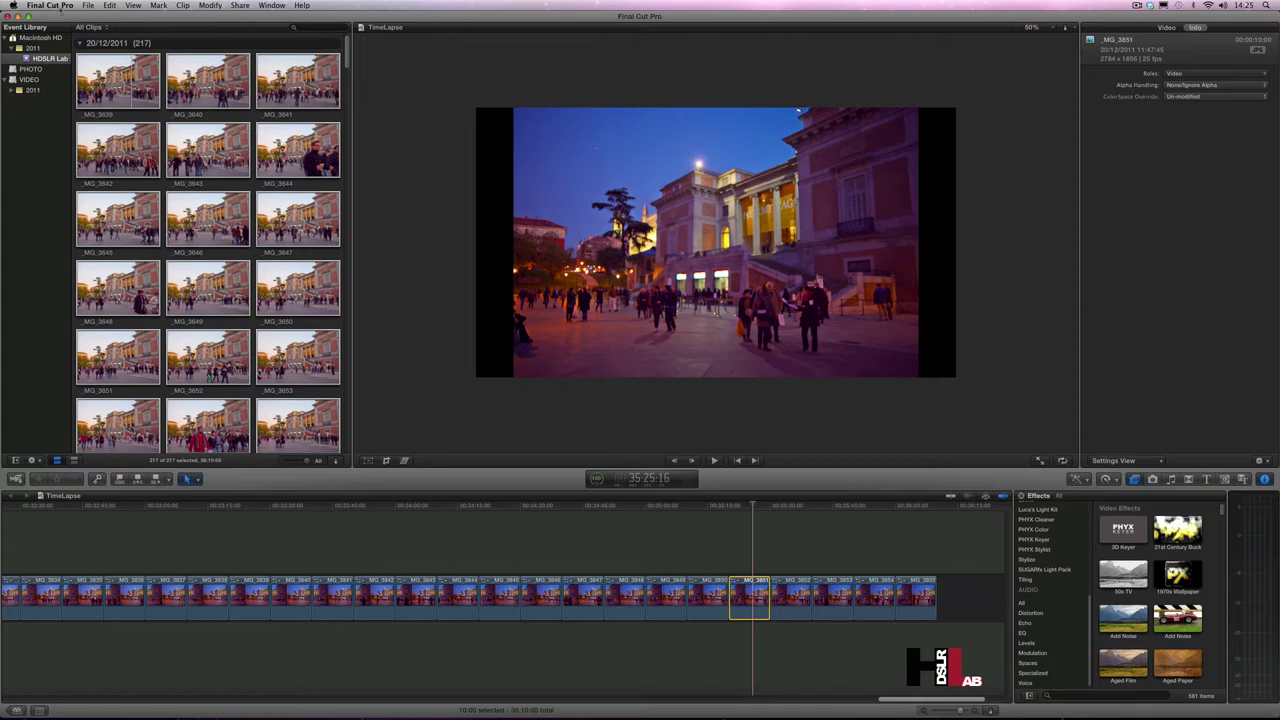
- Review the default still image length in the Editing preferences, leave it at 1.00 seconds and close them
{"action": "left_click", "coordinate": [50, 5]}
{"action": "left_click", "coordinate": [58, 36]}
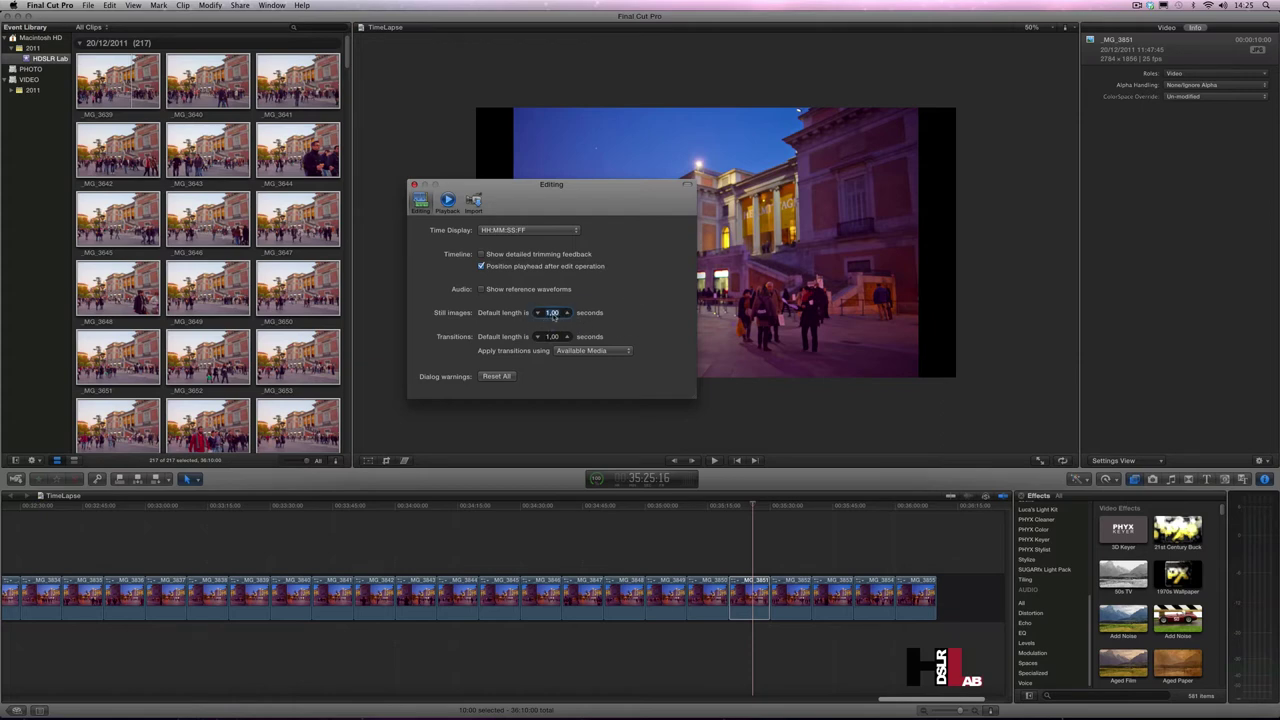
{"action": "left_click", "coordinate": [567, 312]}
{"action": "left_click", "coordinate": [538, 313]}
{"action": "left_click", "coordinate": [414, 185]}
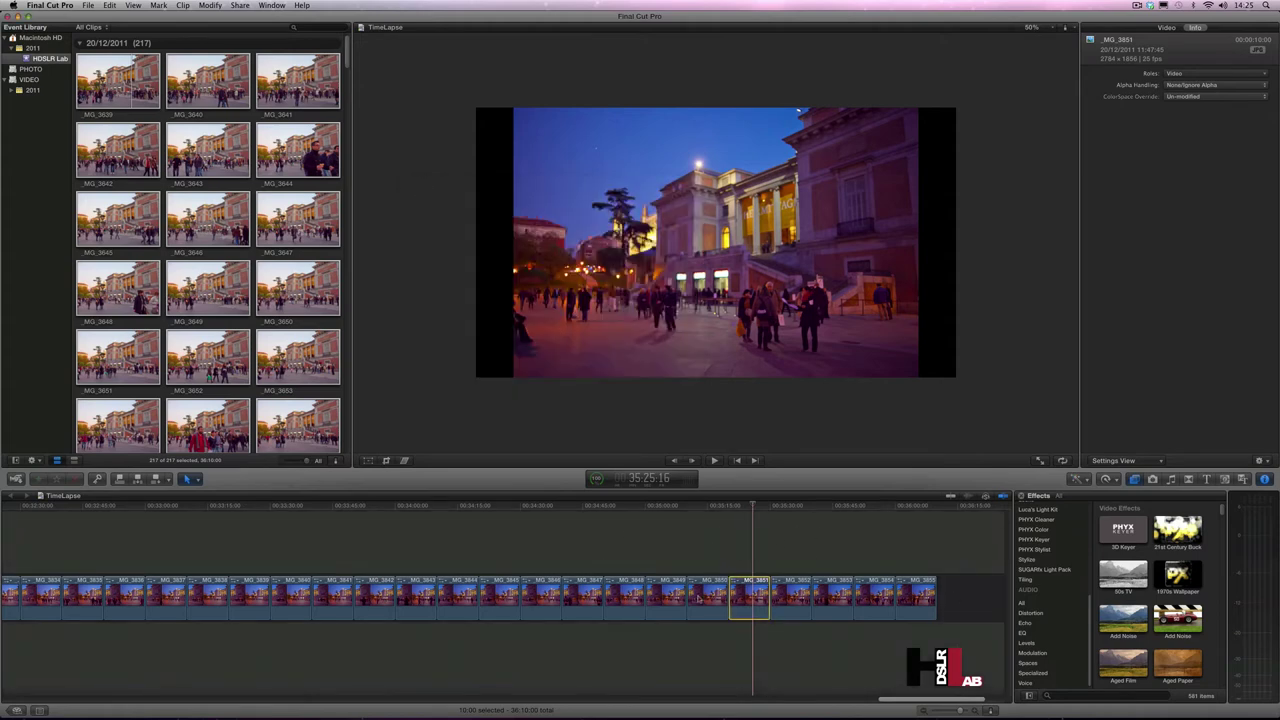
- Select every photo clip in the TimeLapse storyline and keep their ColorSpace Override at Un-modified
{"action": "left_click_drag", "start_coordinate": [753, 507], "coordinate": [97, 507]}
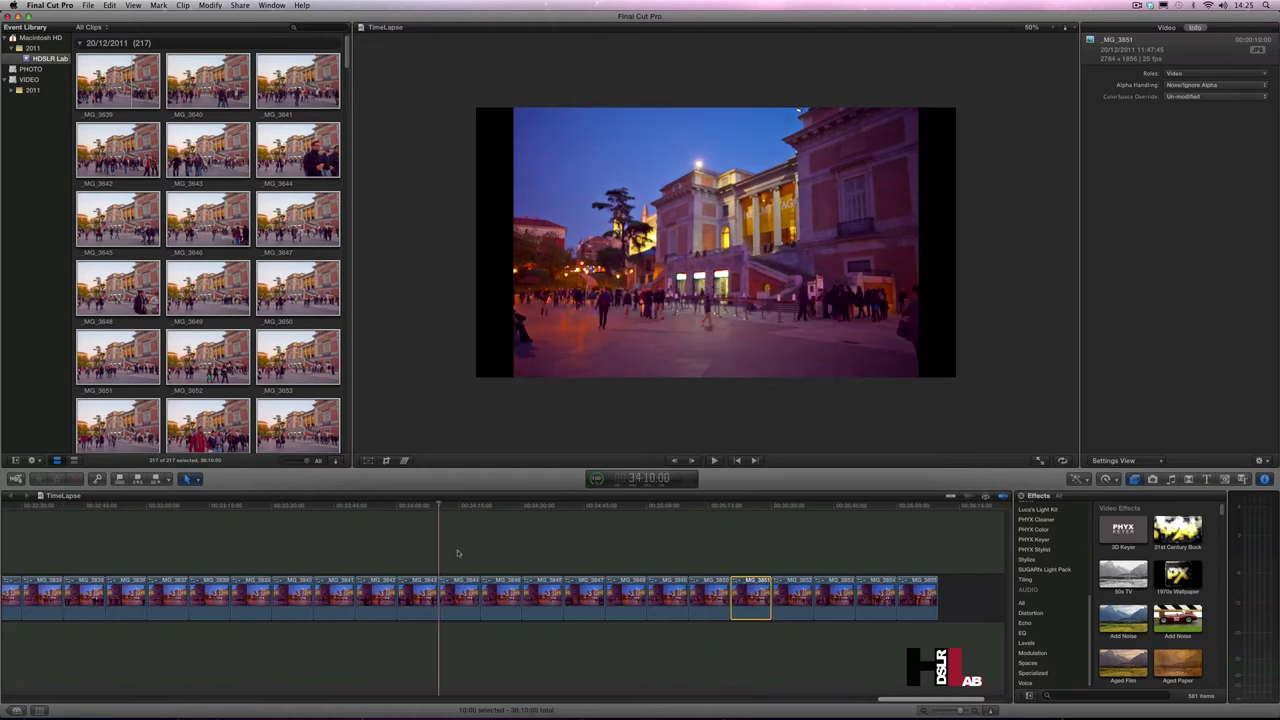
{"action": "left_click", "coordinate": [161, 507]}
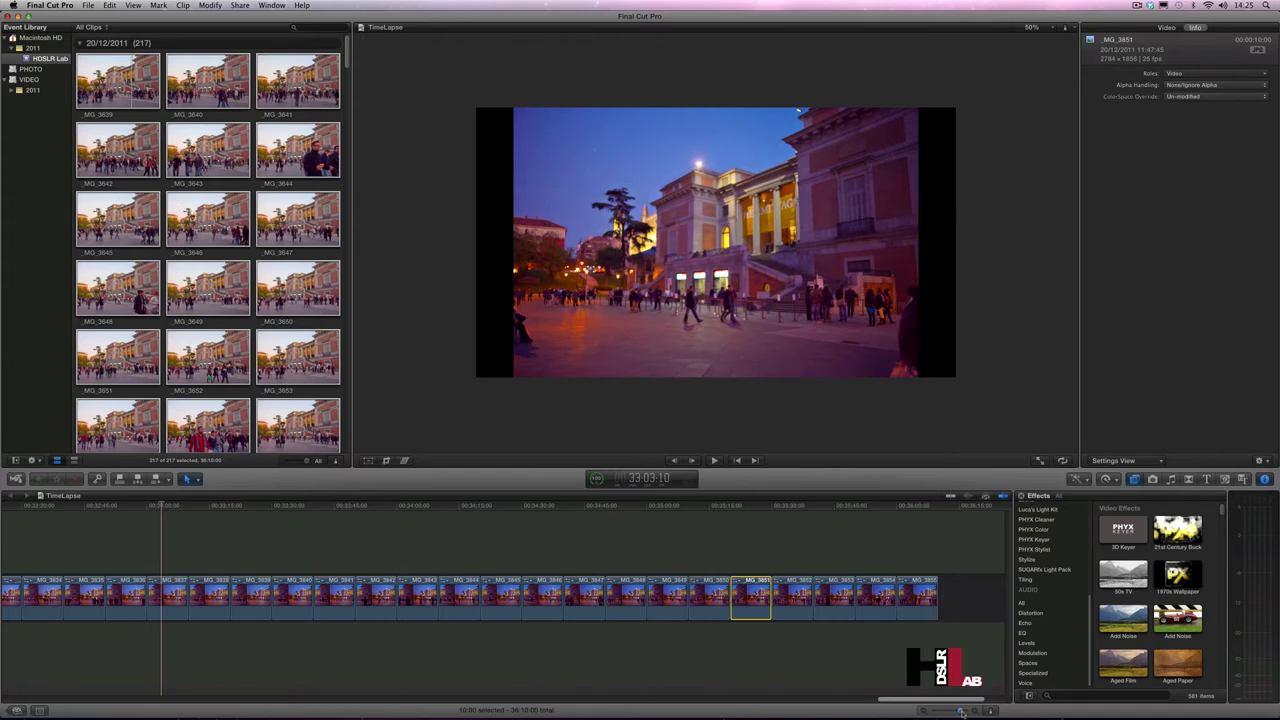
{"action": "left_click_drag", "start_coordinate": [960, 712], "coordinate": [946, 712]}
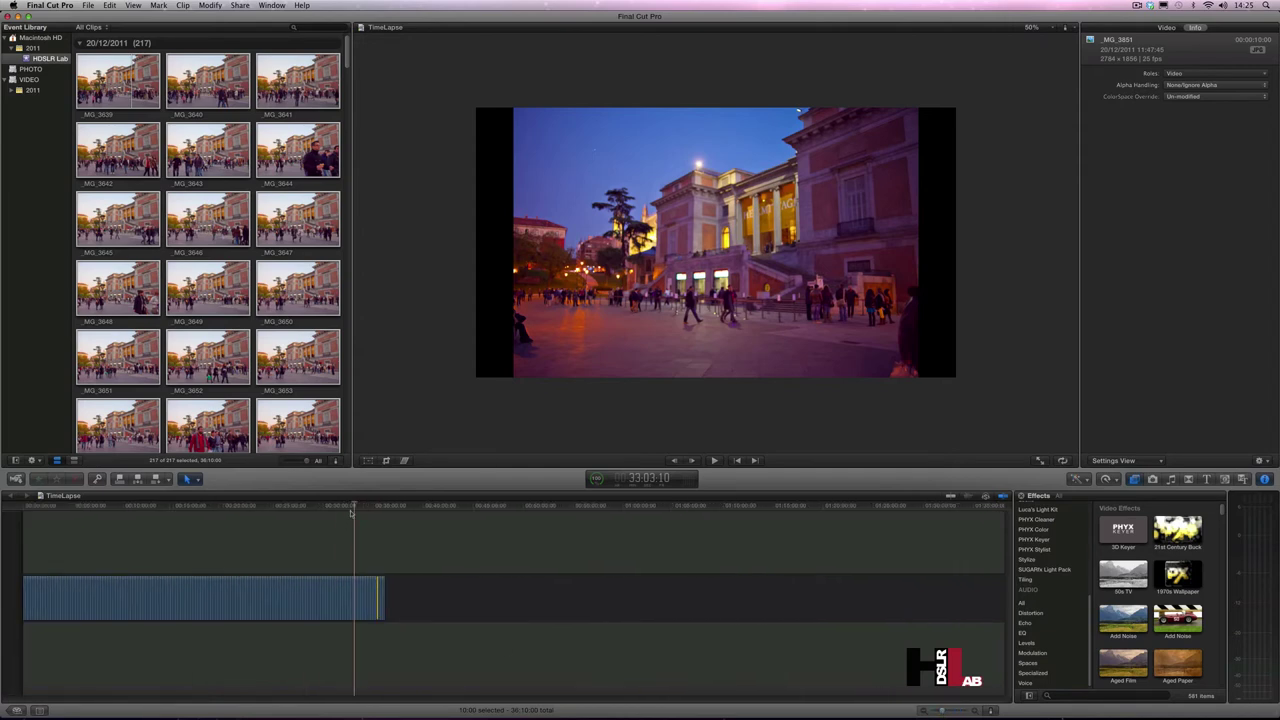
{"action": "left_click_drag", "start_coordinate": [351, 512], "coordinate": [27, 538]}
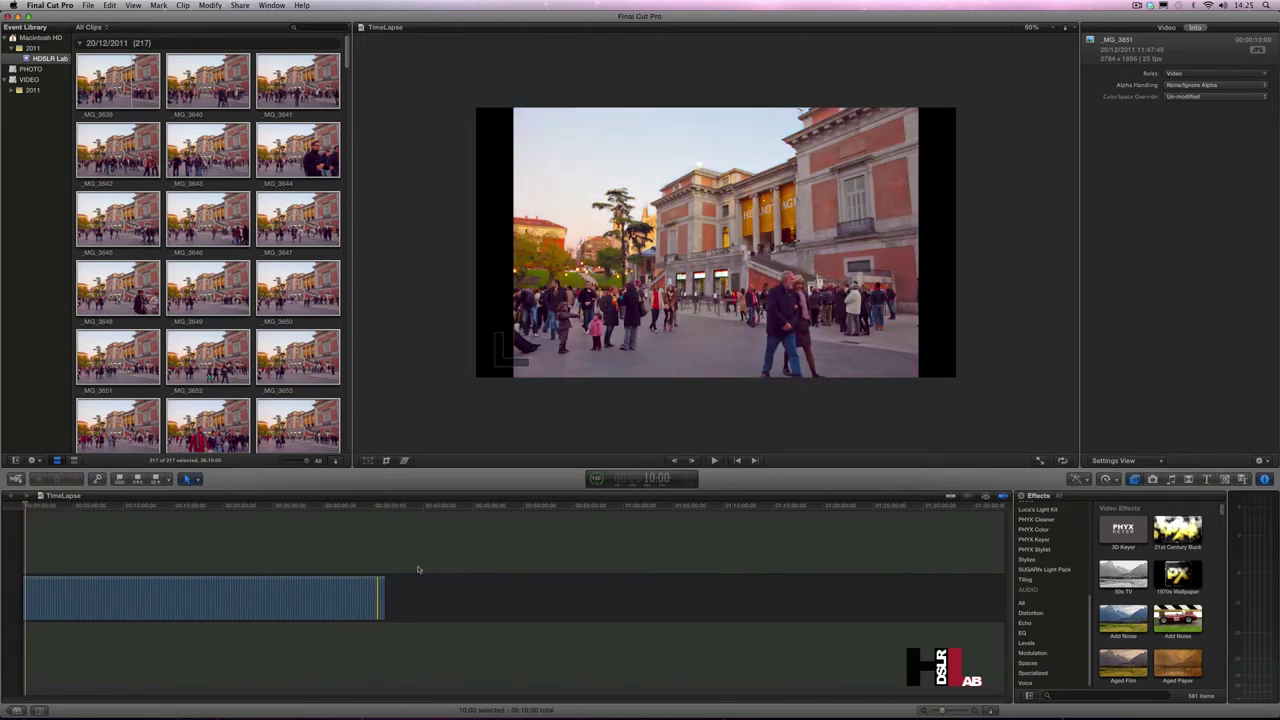
{"action": "left_click_drag", "start_coordinate": [438, 561], "coordinate": [4, 645]}
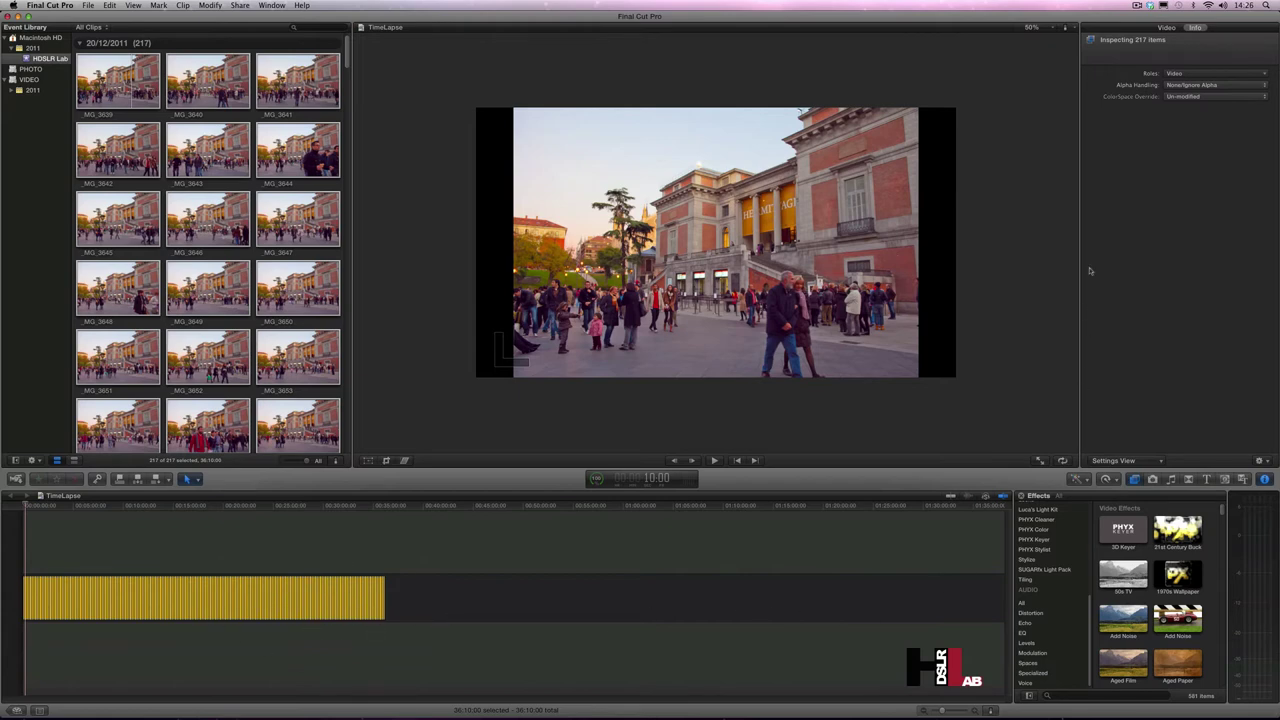
{"action": "left_click", "coordinate": [1264, 101]}
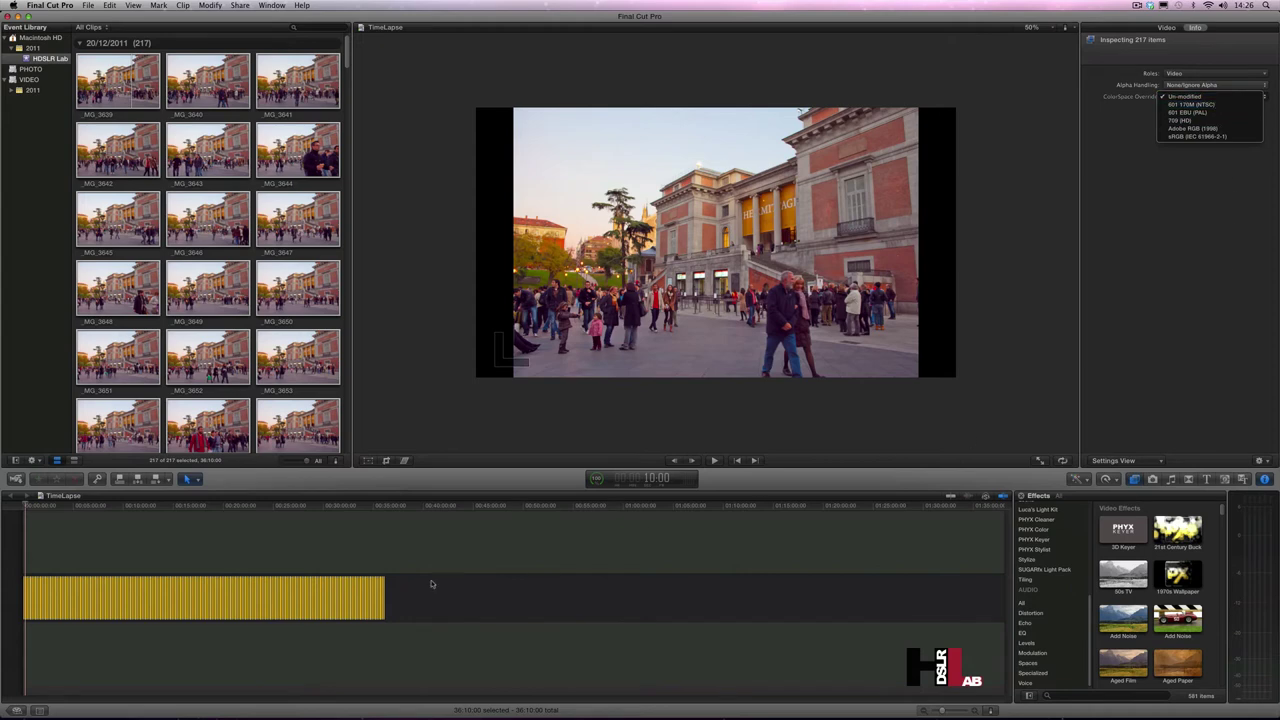
{"action": "left_click", "coordinate": [1190, 97]}
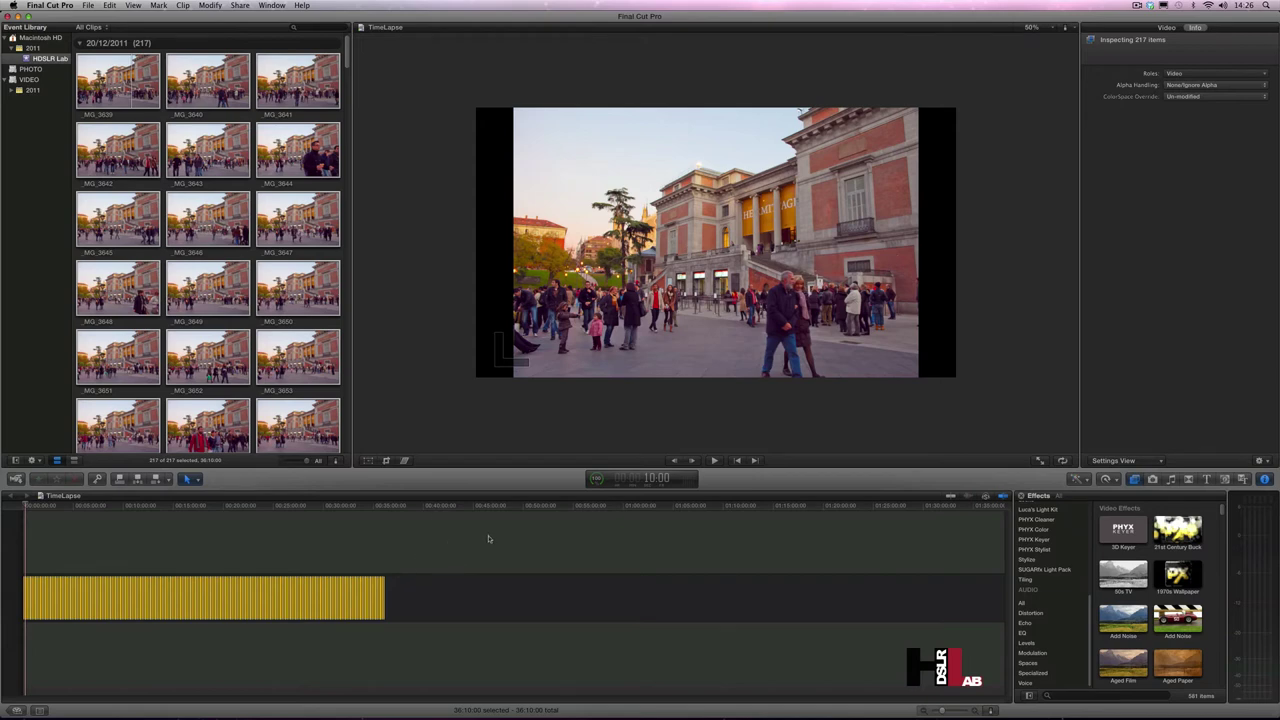
- Change the duration of all selected photo clips to 1 frame each
{"action": "right_click", "coordinate": [345, 594]}
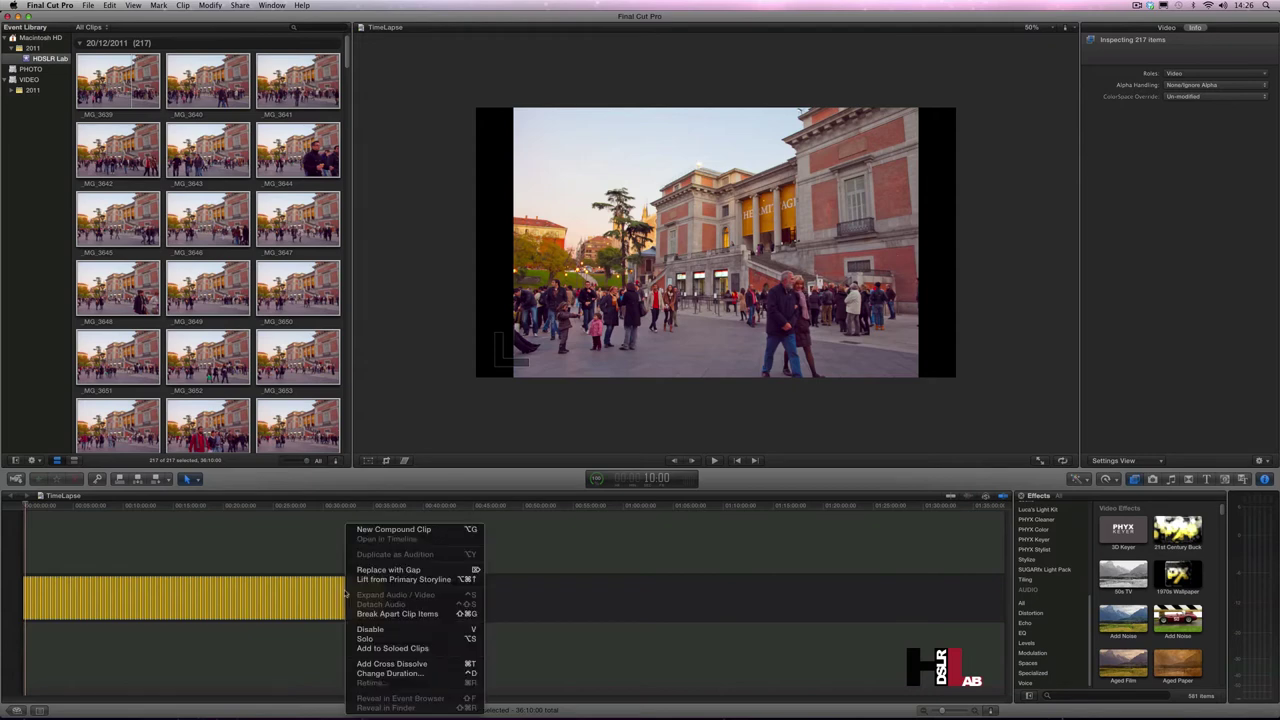
{"action": "left_click", "coordinate": [404, 674]}
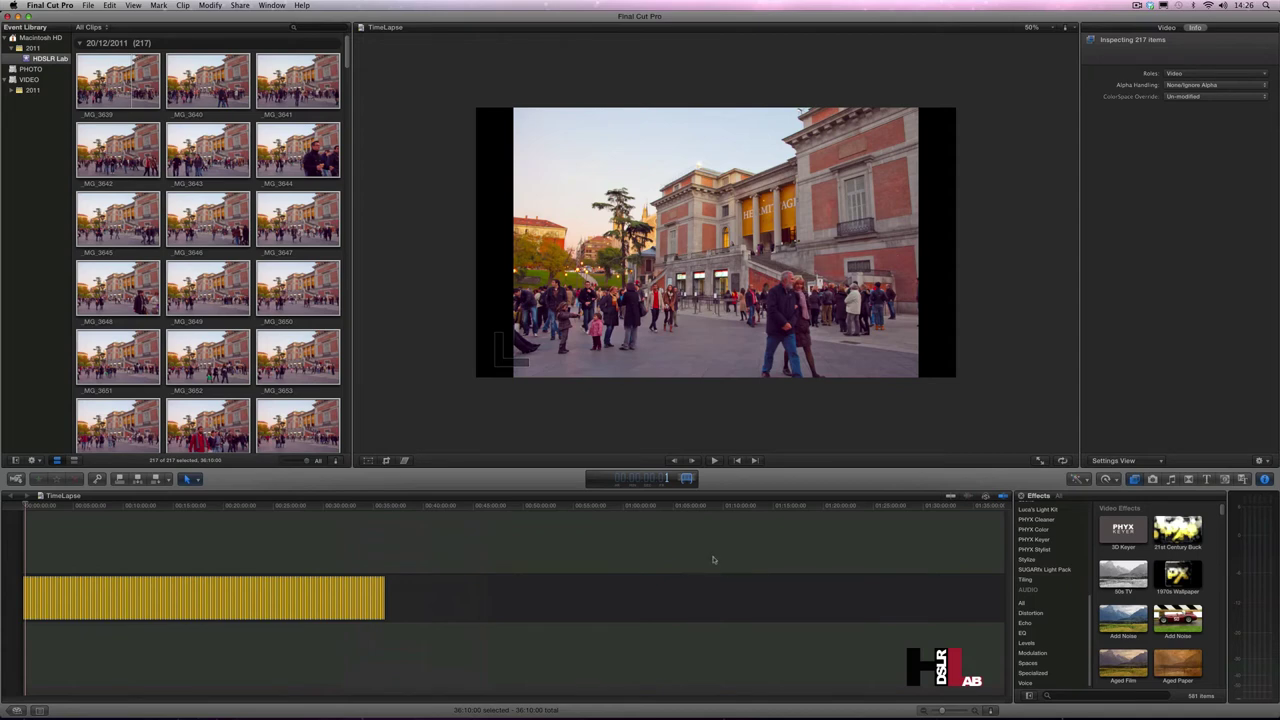
{"action": "type", "text": "000"}
{"action": "key", "text": "Return"}
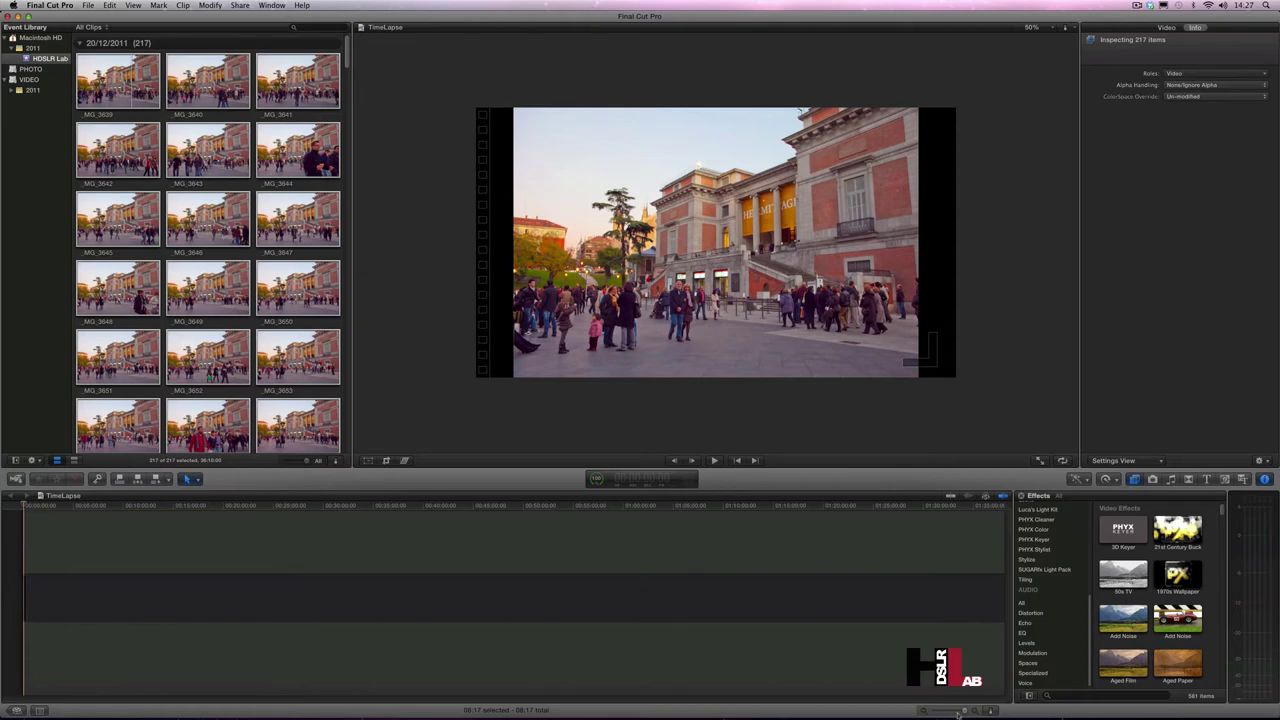
{"action": "left_click_drag", "start_coordinate": [960, 714], "coordinate": [946, 713]}
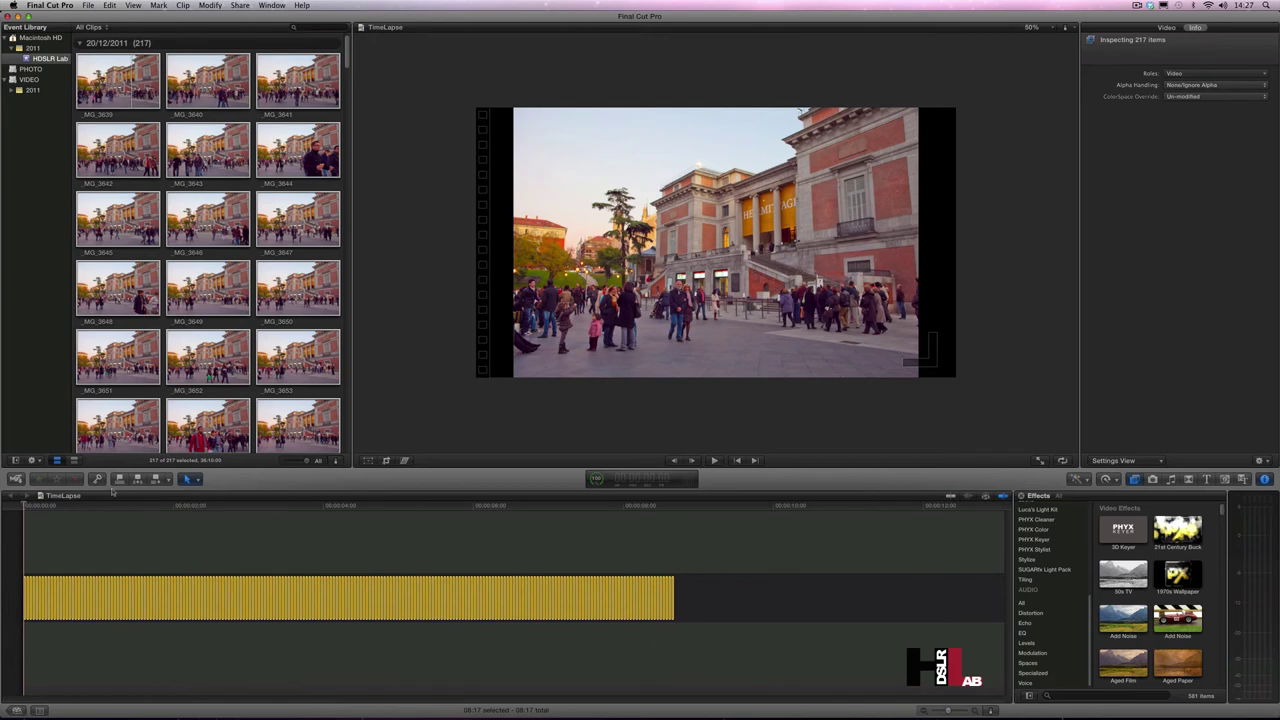
- Scrub through and play back the shortened time-lapse, and return the playhead to the start of the project
{"action": "left_click_drag", "start_coordinate": [25, 507], "coordinate": [674, 510]}
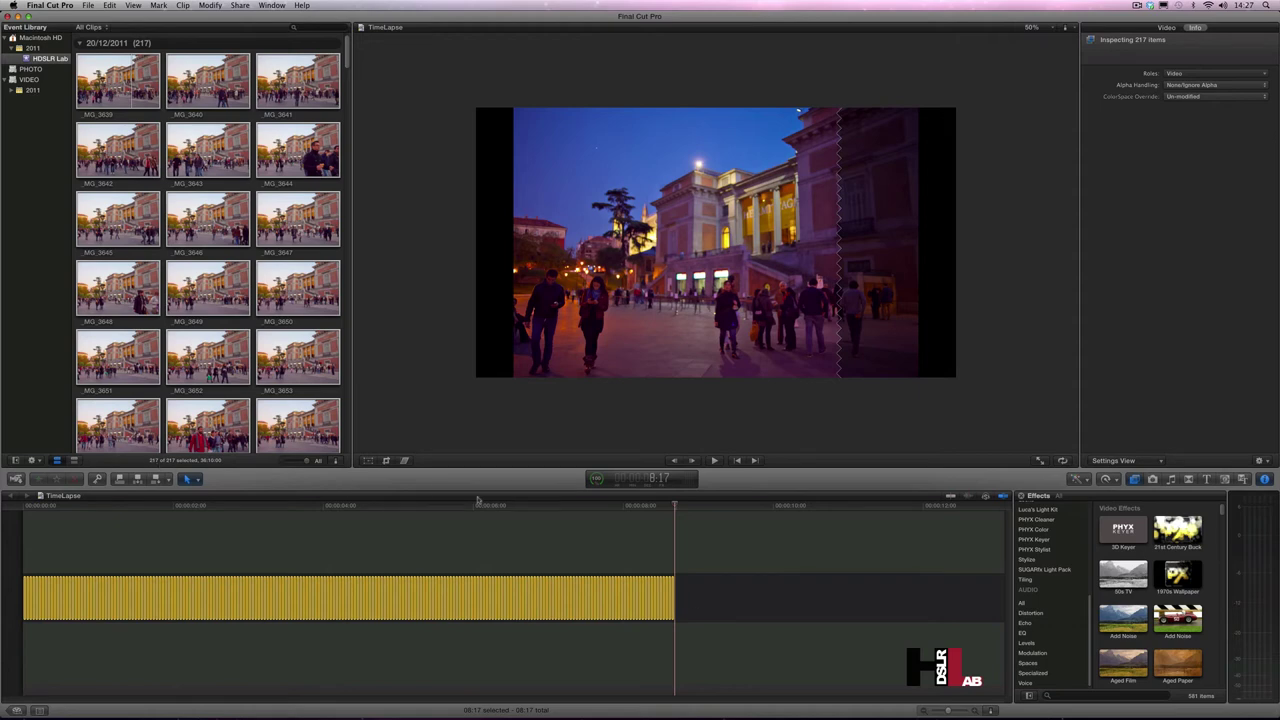
{"action": "left_click_drag", "start_coordinate": [675, 507], "coordinate": [26, 530]}
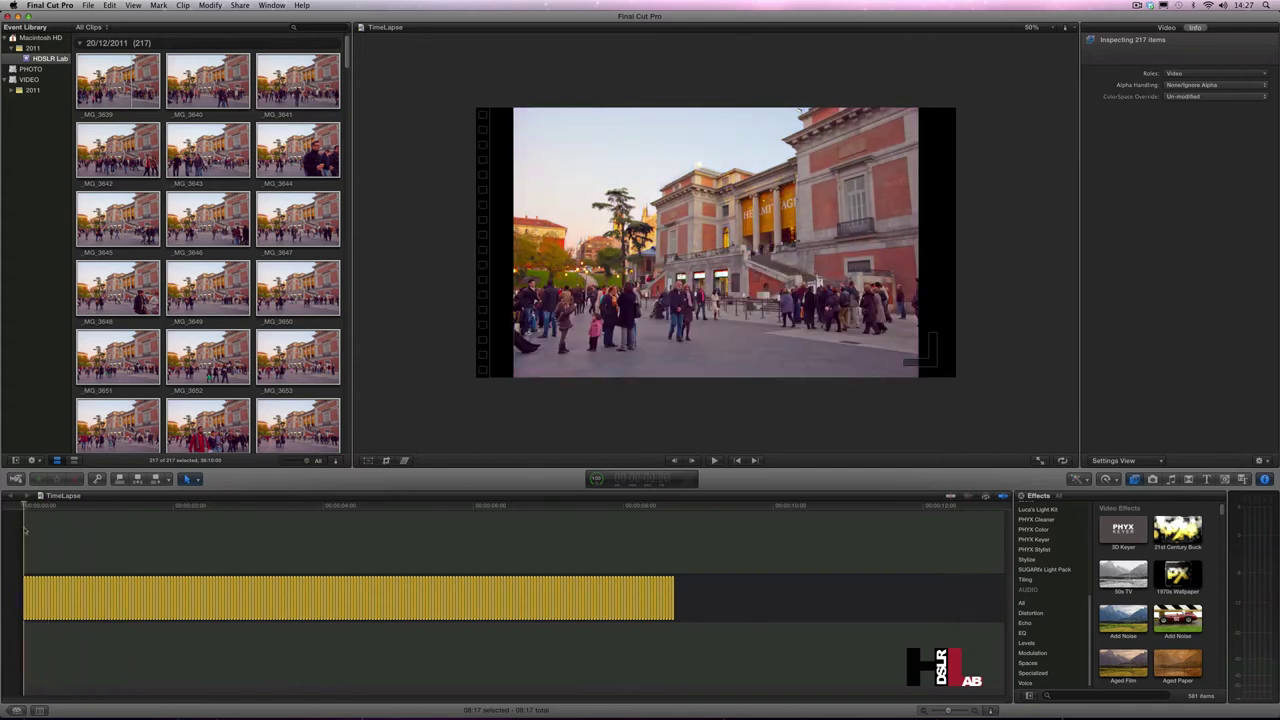
{"action": "left_click", "coordinate": [714, 461]}
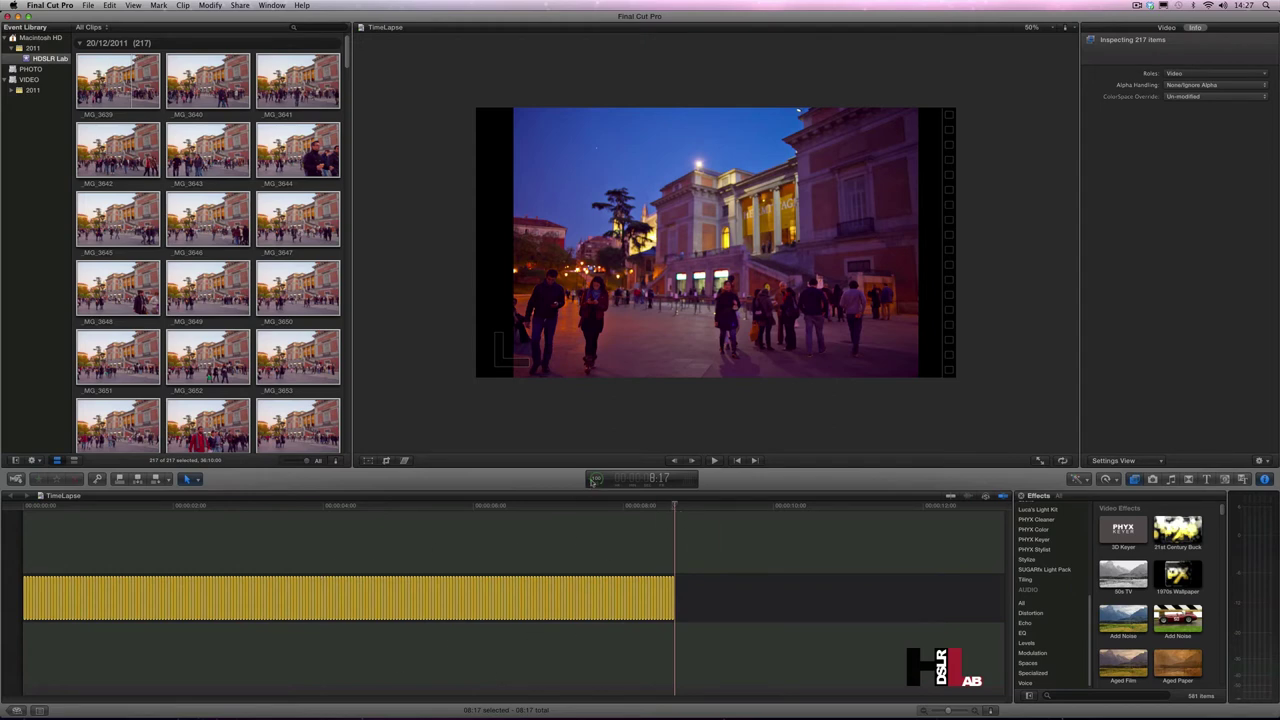
{"action": "left_click_drag", "start_coordinate": [668, 505], "coordinate": [222, 505]}
{"action": "left_click", "coordinate": [714, 461]}
{"action": "left_click_drag", "start_coordinate": [675, 507], "coordinate": [9, 521]}
{"action": "left_click", "coordinate": [713, 462]}
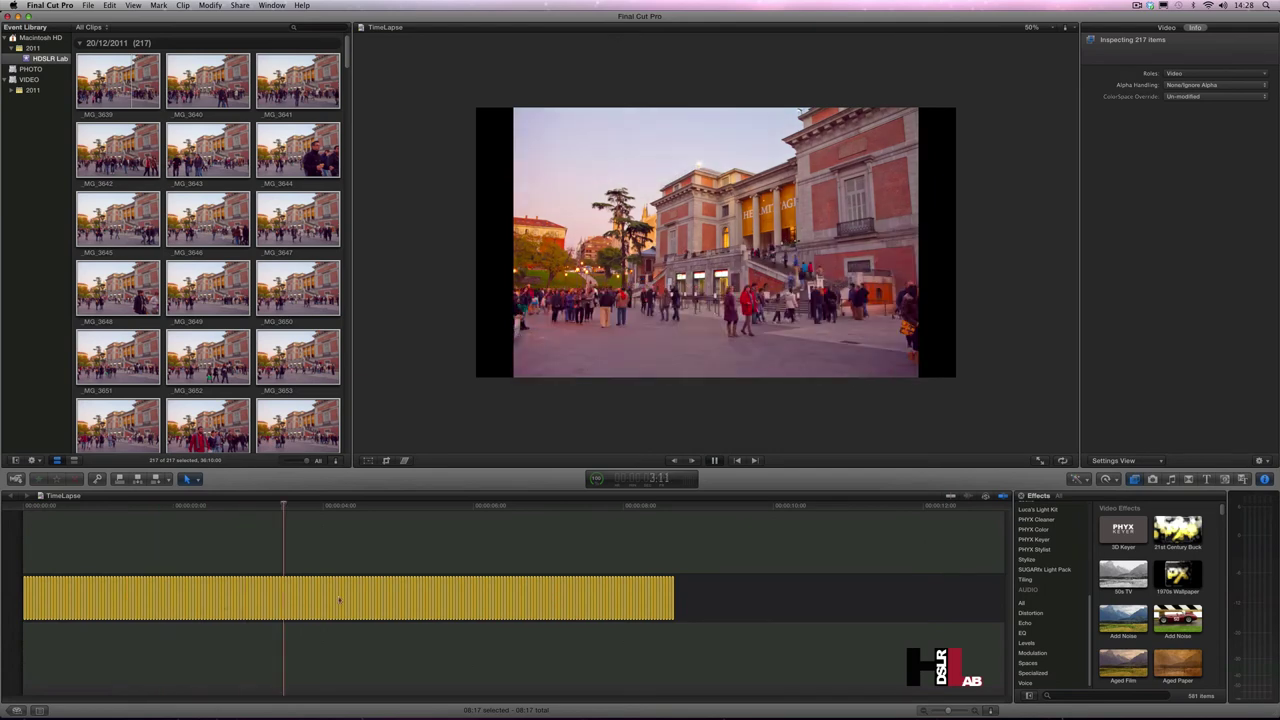
{"action": "left_click", "coordinate": [714, 462]}
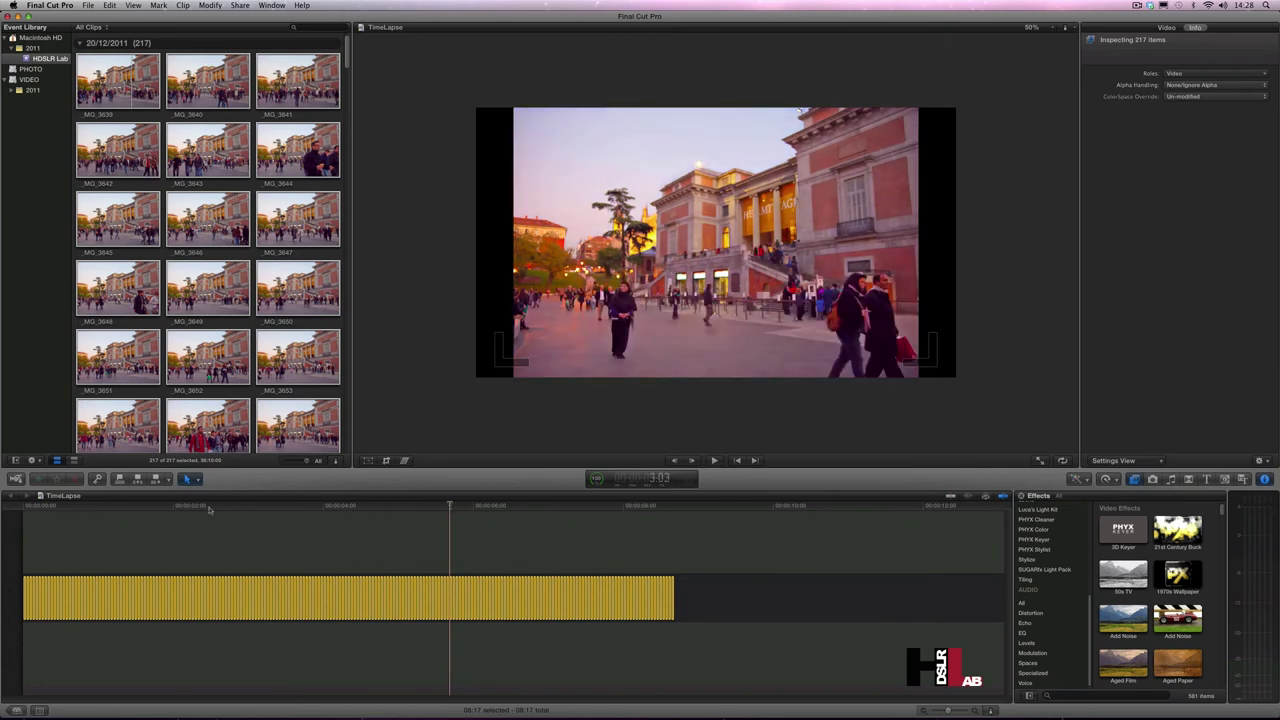
{"action": "left_click", "coordinate": [144, 506]}
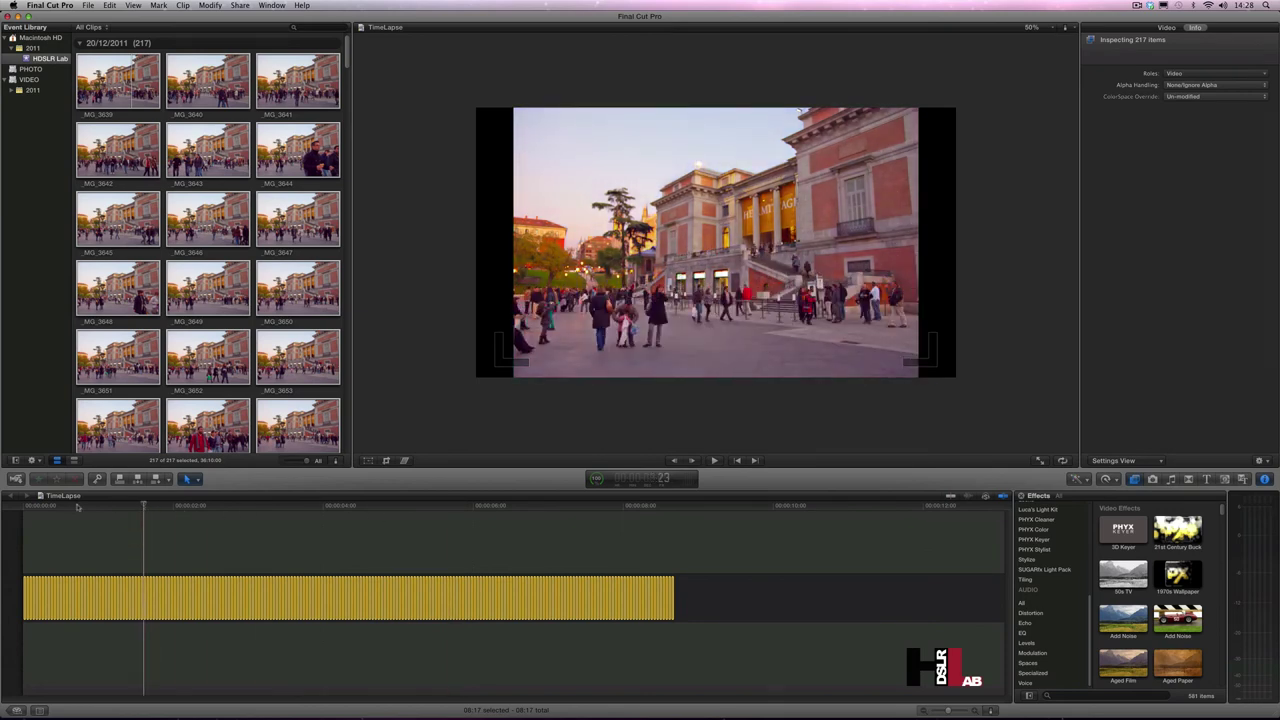
{"action": "key", "text": "Home"}
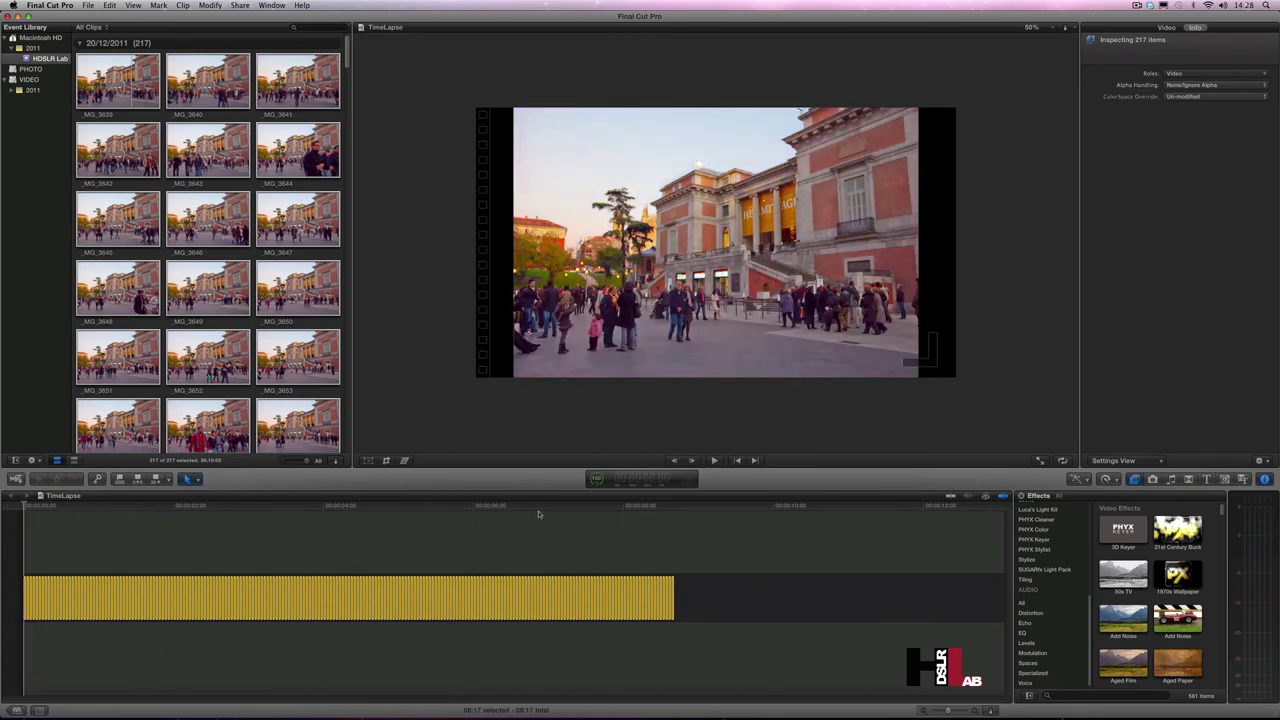
- Set up an export of the TimeLapse project as Video Only with the H.264 codec
{"action": "key", "text": "super+e"}
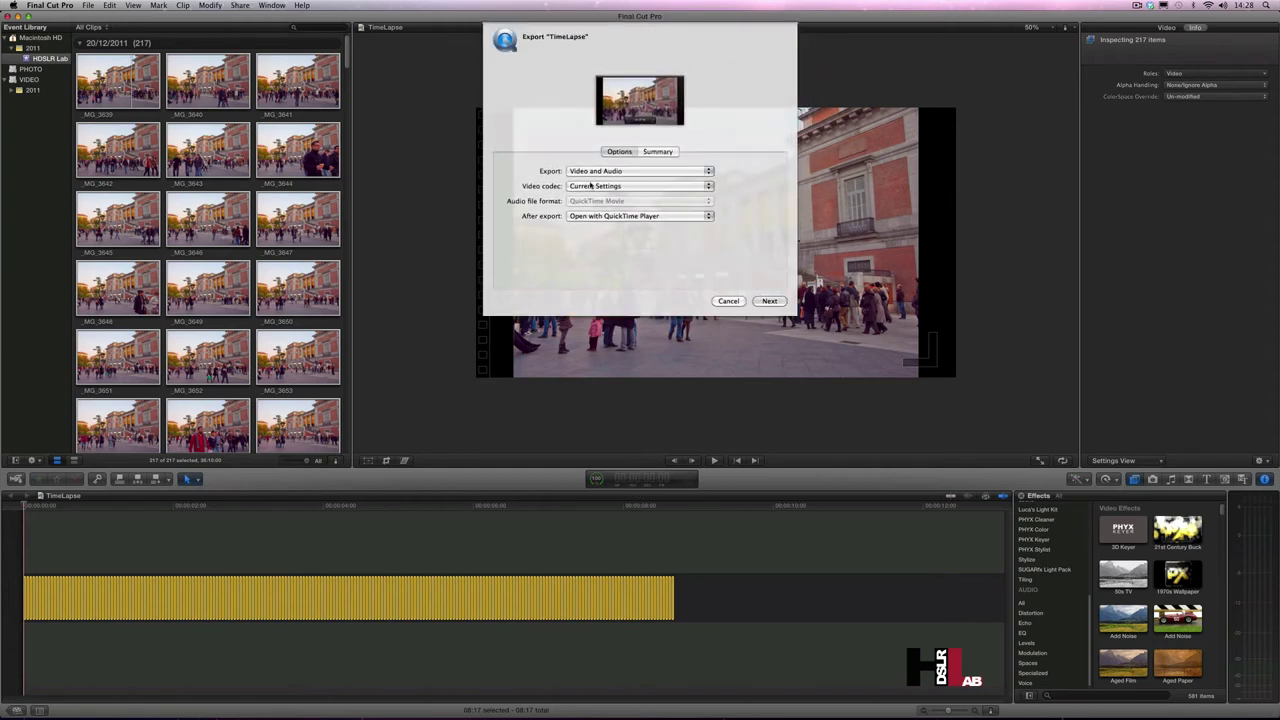
{"action": "left_click", "coordinate": [660, 172]}
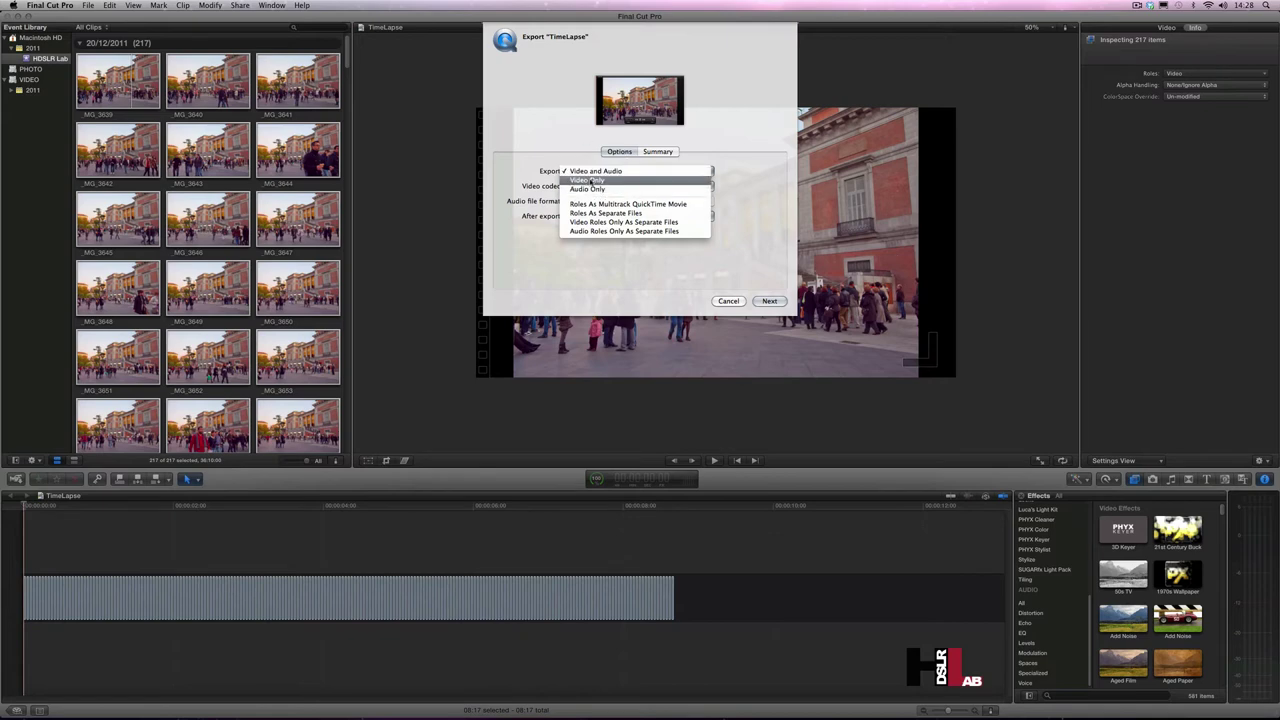
{"action": "left_click", "coordinate": [602, 181]}
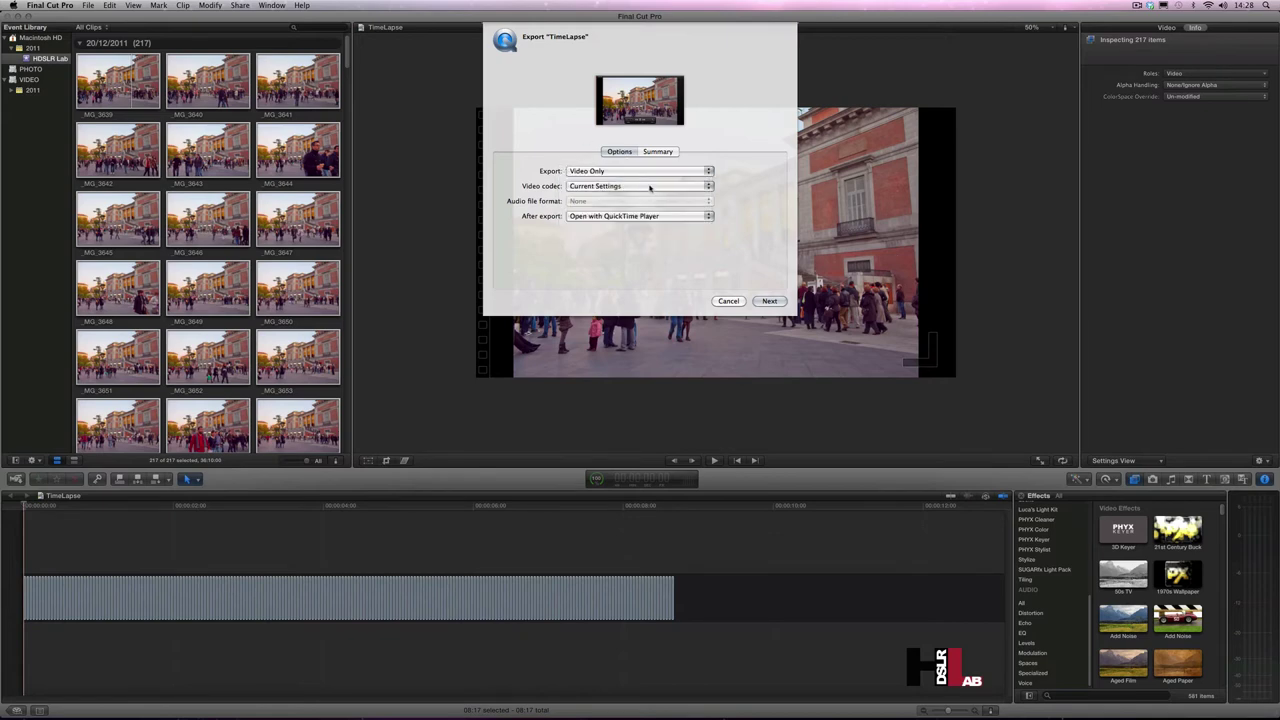
{"action": "left_click", "coordinate": [650, 187]}
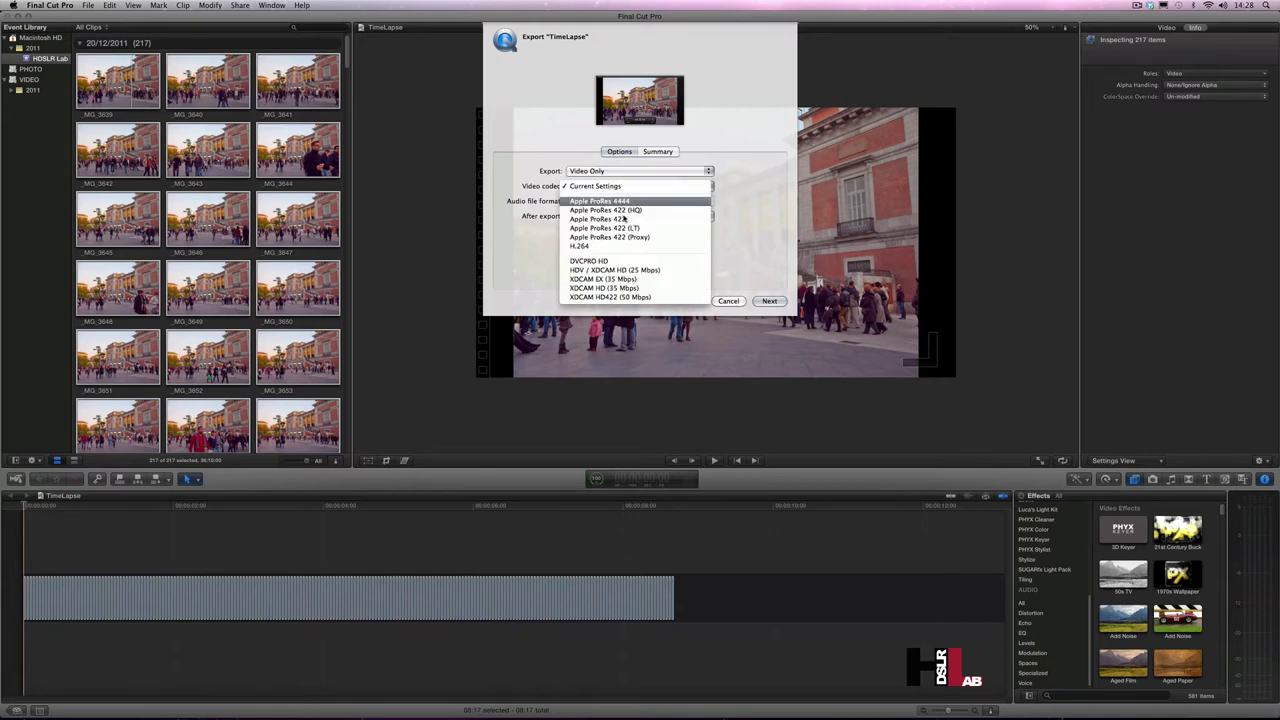
{"action": "left_click", "coordinate": [580, 246]}
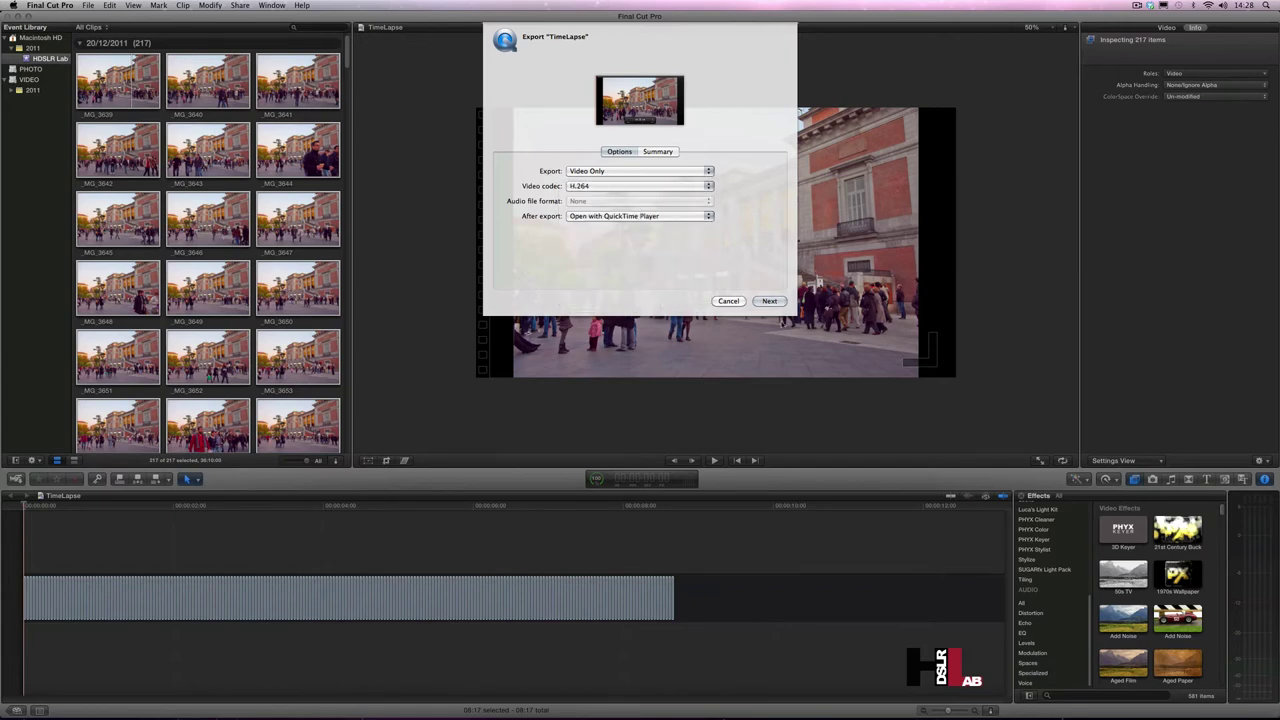
- Export the movie to the HDSLRLAB folder under the name TimeLapseII
{"action": "left_click", "coordinate": [768, 302]}
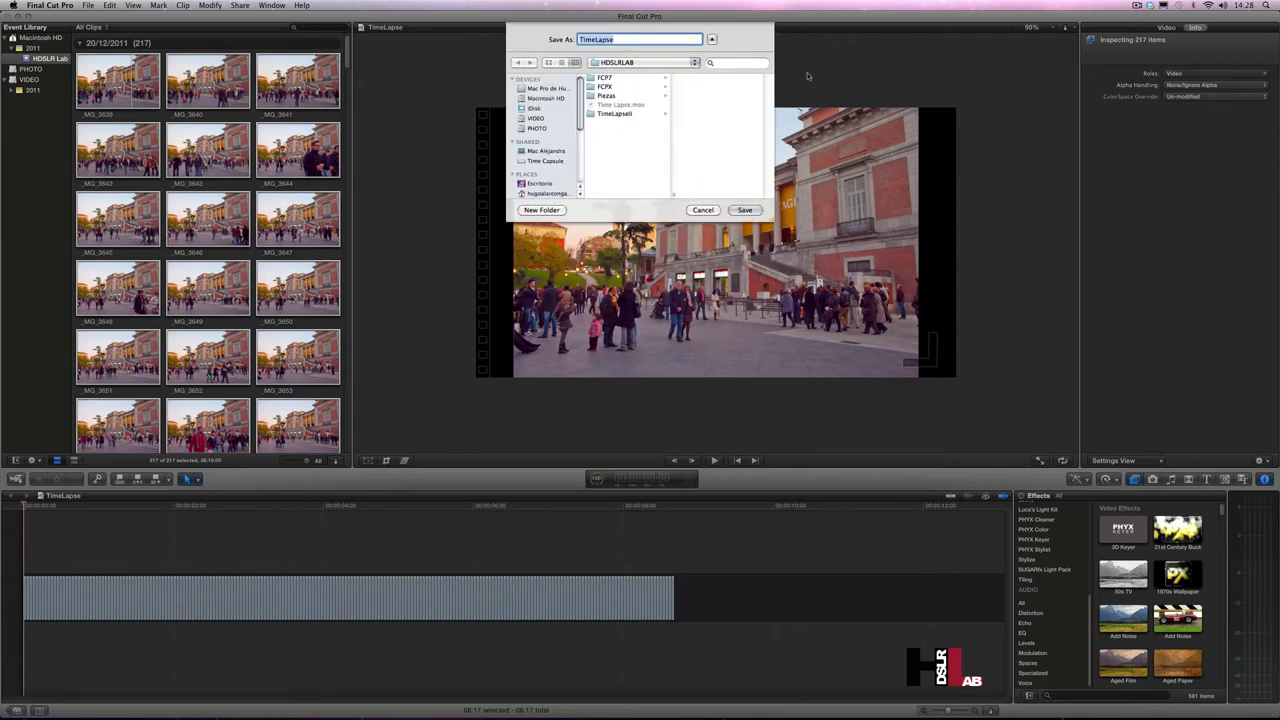
{"action": "key", "text": "Right"}
{"action": "left_click", "coordinate": [745, 210]}
{"action": "key", "text": "Return"}
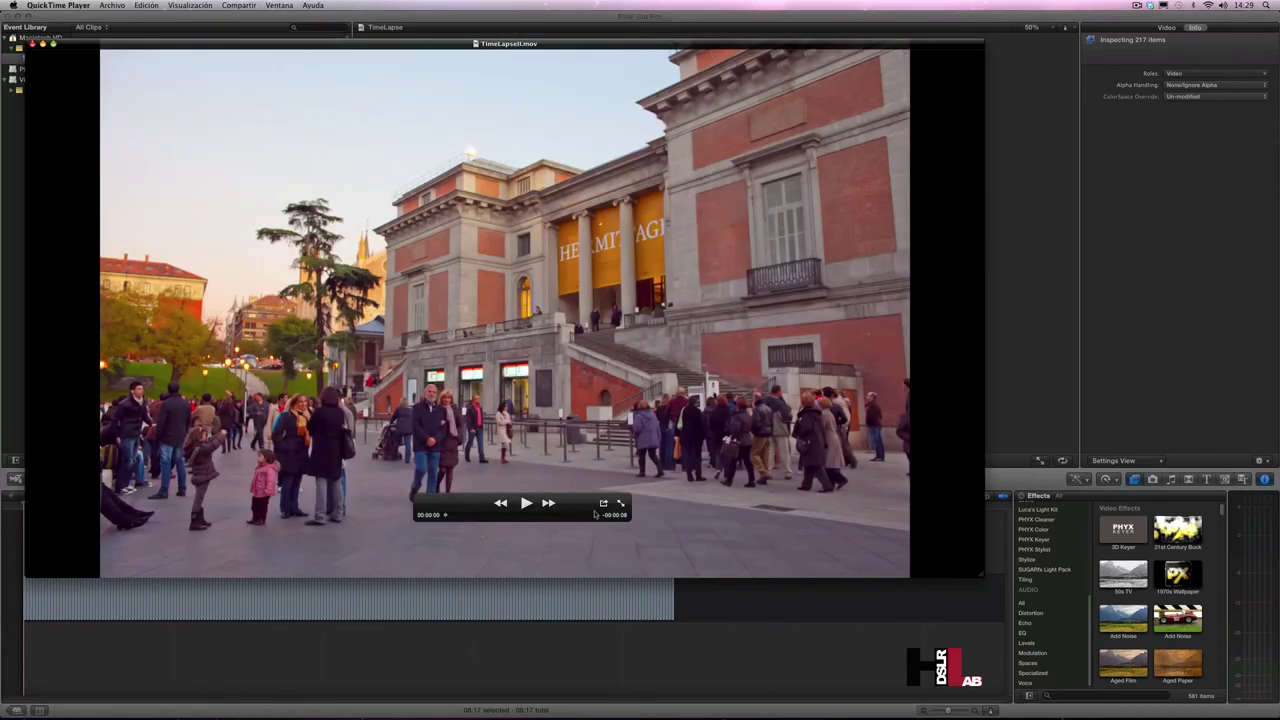
- Watch the exported TimeLapseII.mov full screen in QuickTime Player and close the movie
{"action": "left_click", "coordinate": [621, 503]}
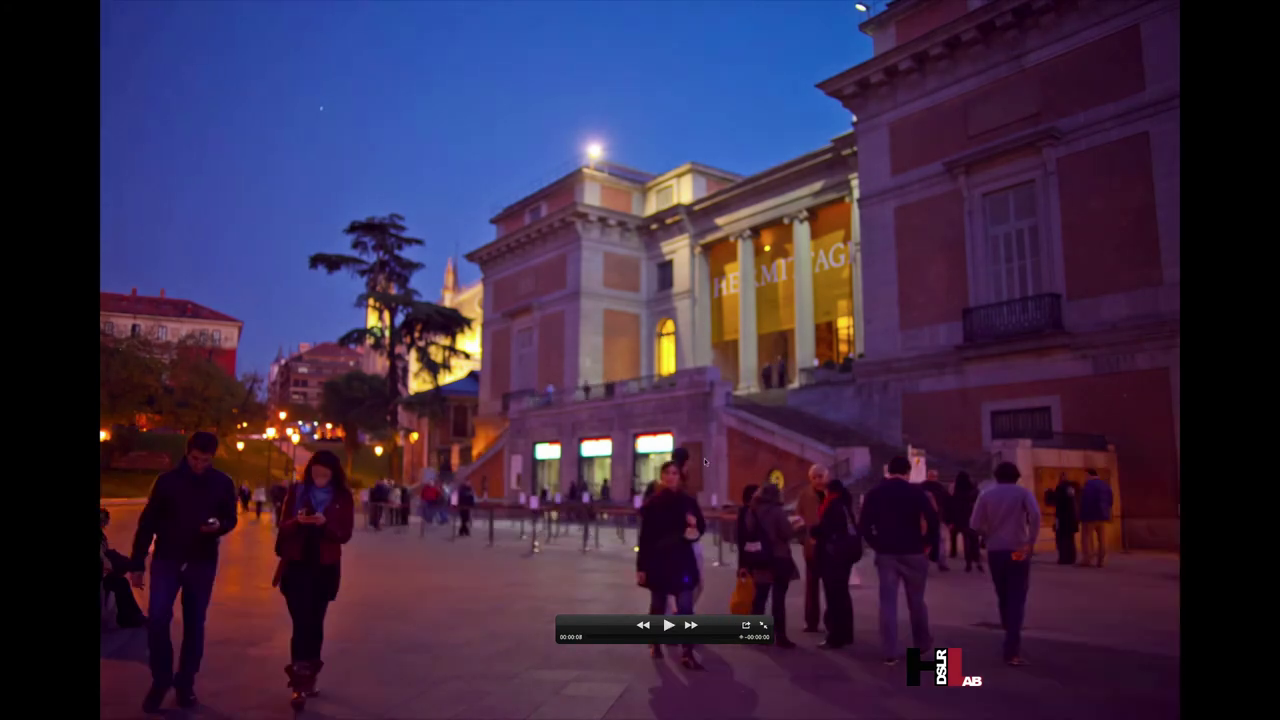
{"action": "left_click", "coordinate": [763, 625]}
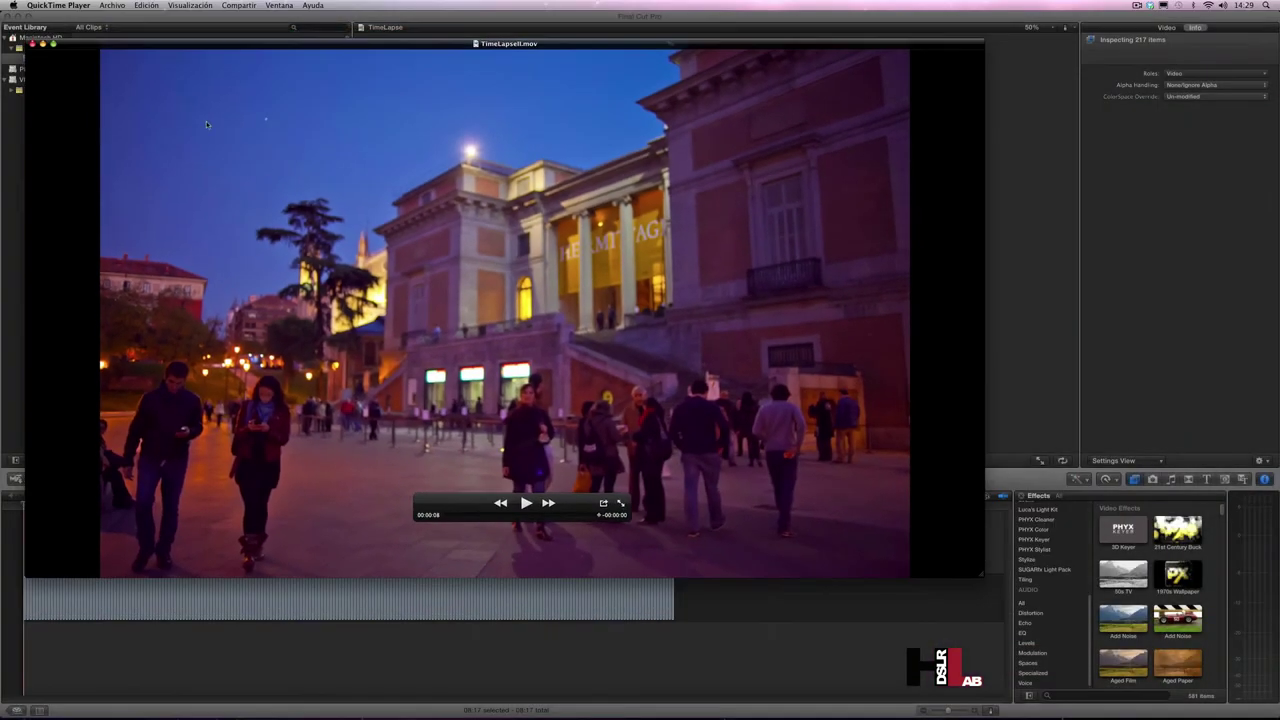
{"action": "left_click", "coordinate": [32, 45]}
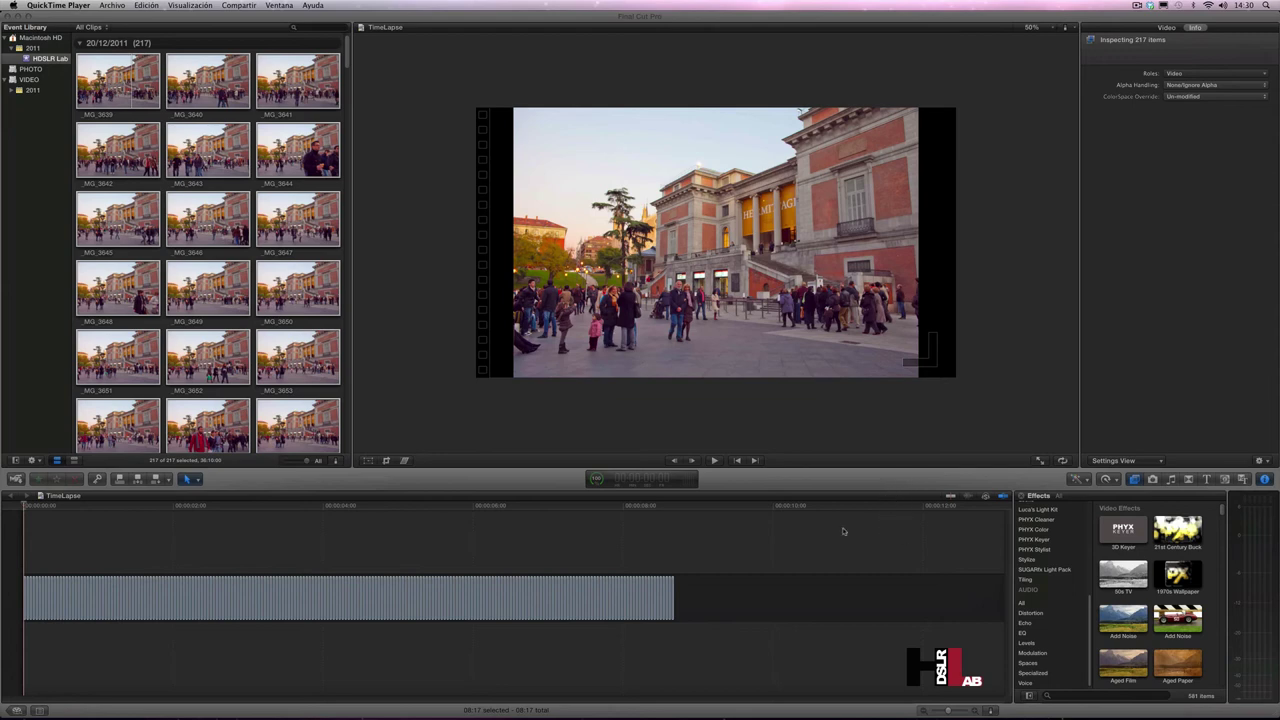
- Combine all the one-frame photo clips in the TimeLapse timeline into a new compound clip
{"action": "left_click_drag", "start_coordinate": [718, 561], "coordinate": [193, 628]}
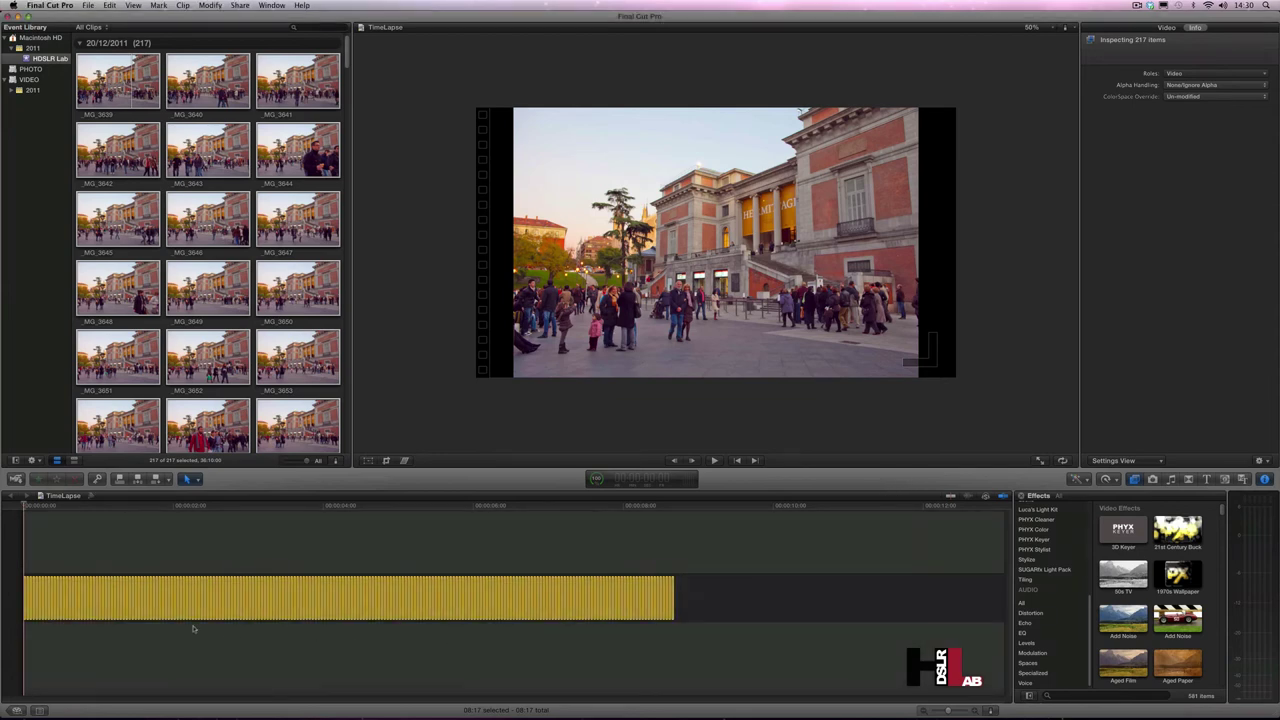
{"action": "left_click", "coordinate": [720, 590]}
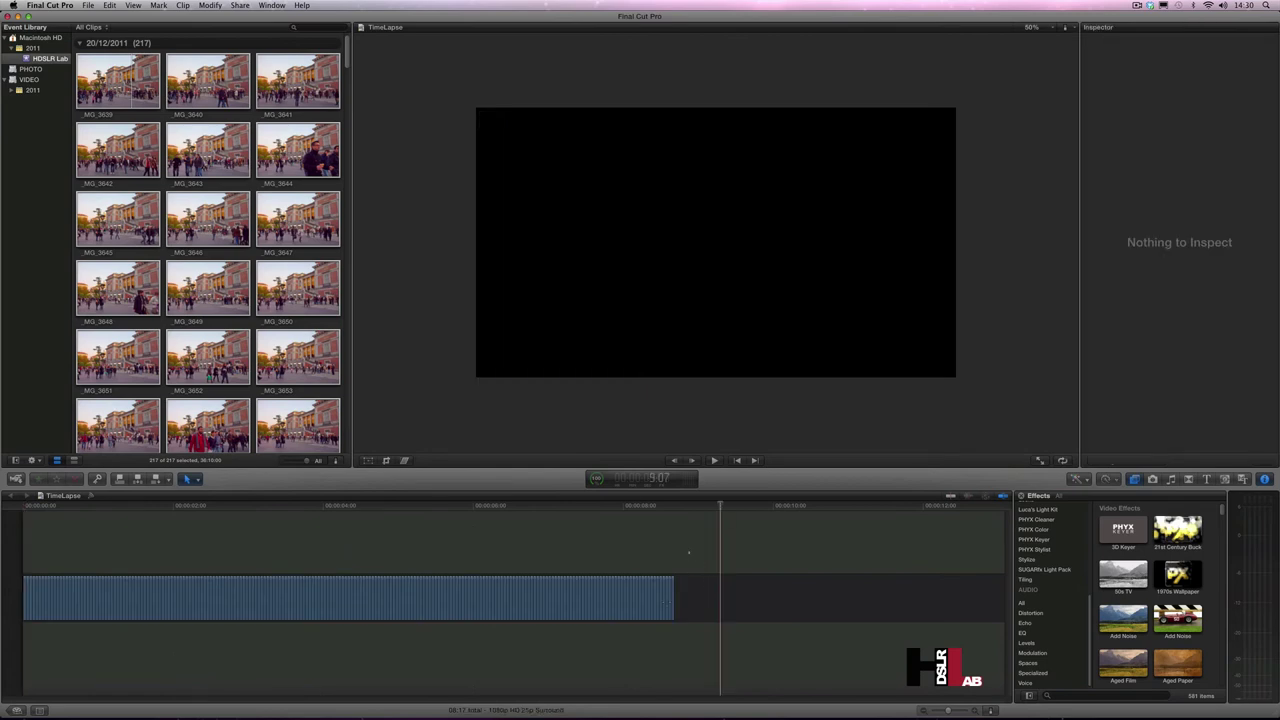
{"action": "left_click_drag", "start_coordinate": [689, 552], "coordinate": [22, 645]}
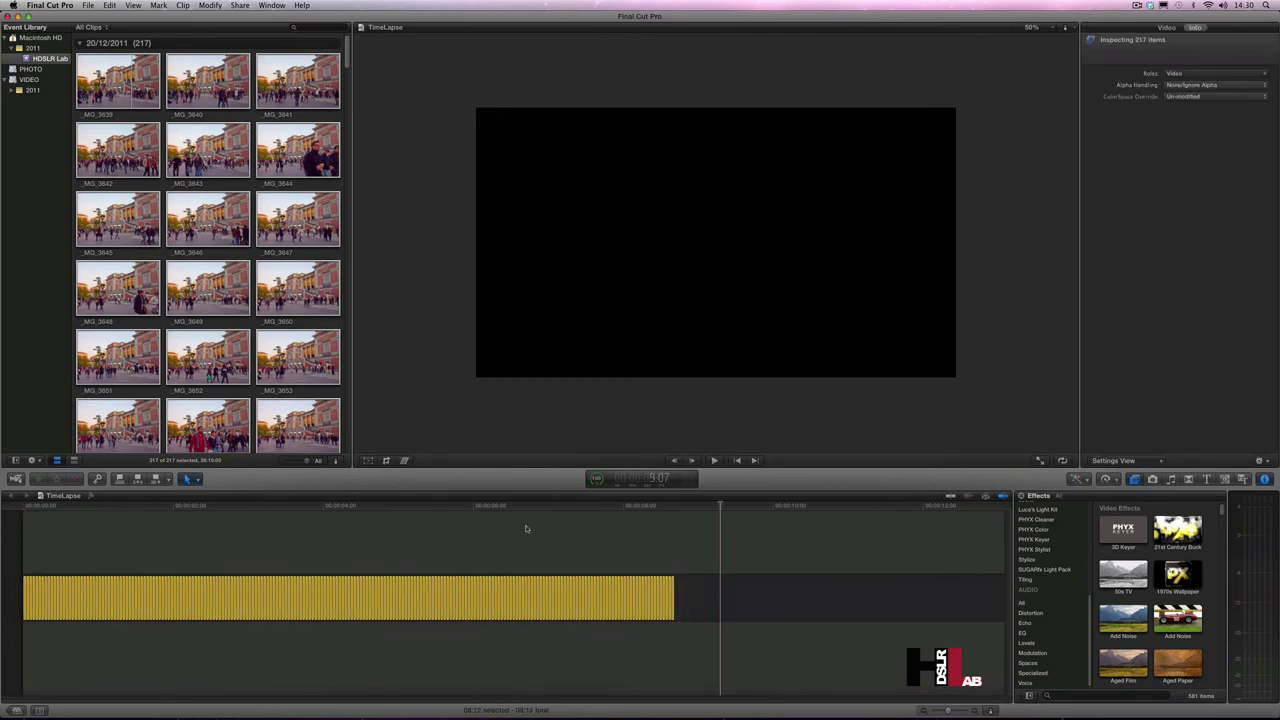
{"action": "right_click", "coordinate": [528, 600]}
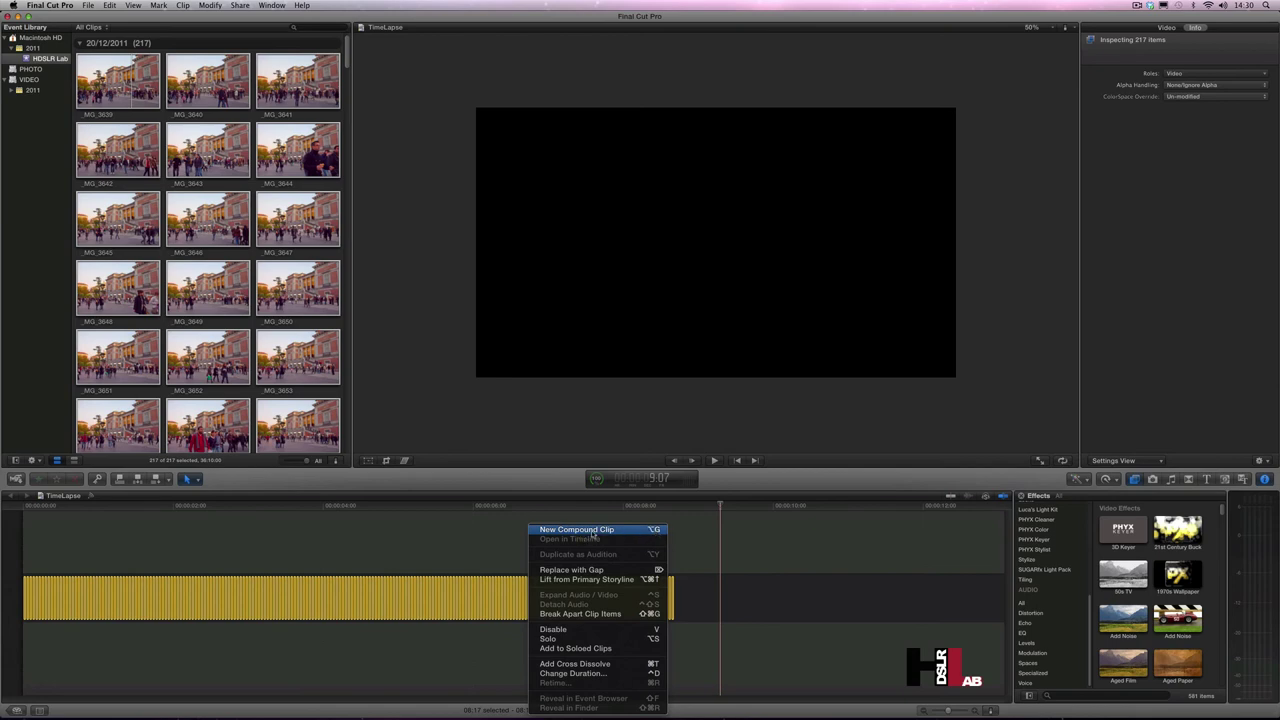
{"action": "left_click", "coordinate": [592, 534]}
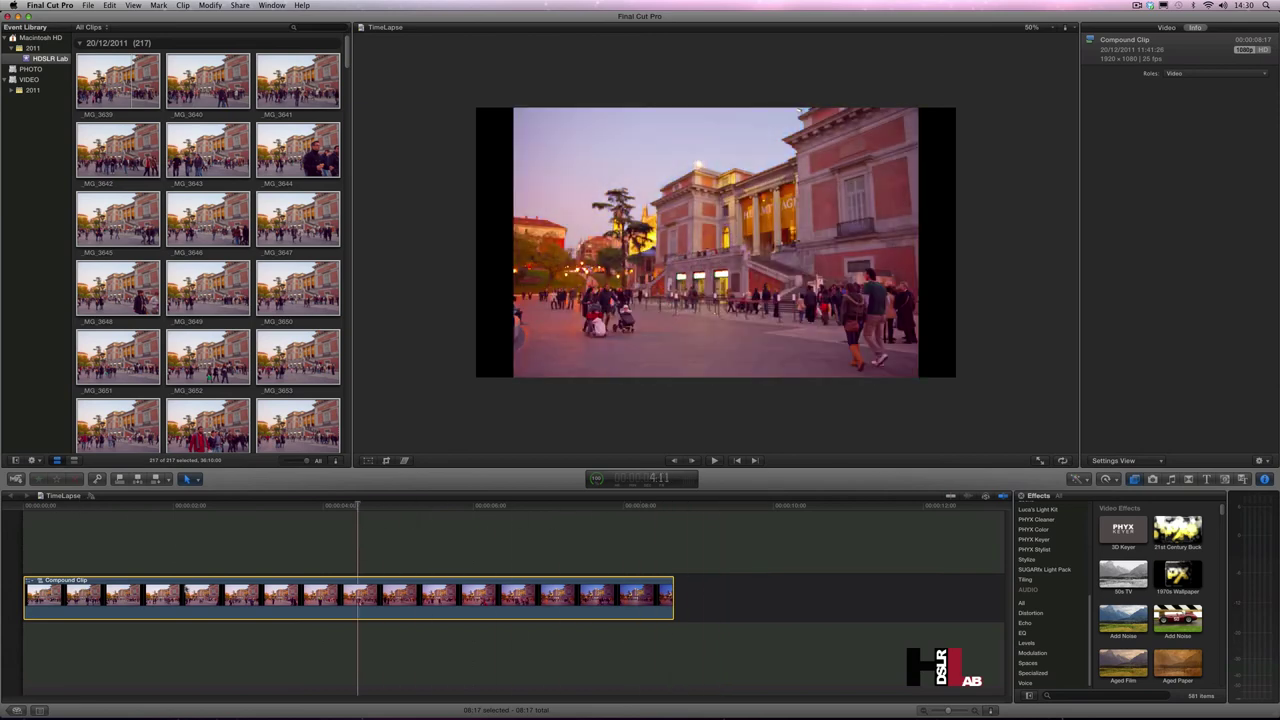
- Apply the Aged Paper video effect to the compound clip
{"action": "mouse_move", "coordinate": [362, 582]}
{"action": "left_mouse_down"}
{"action": "mouse_move", "coordinate": [621, 584]}
{"action": "mouse_move", "coordinate": [359, 584]}
{"action": "left_mouse_up"}
{"action": "left_click", "coordinate": [63, 543]}
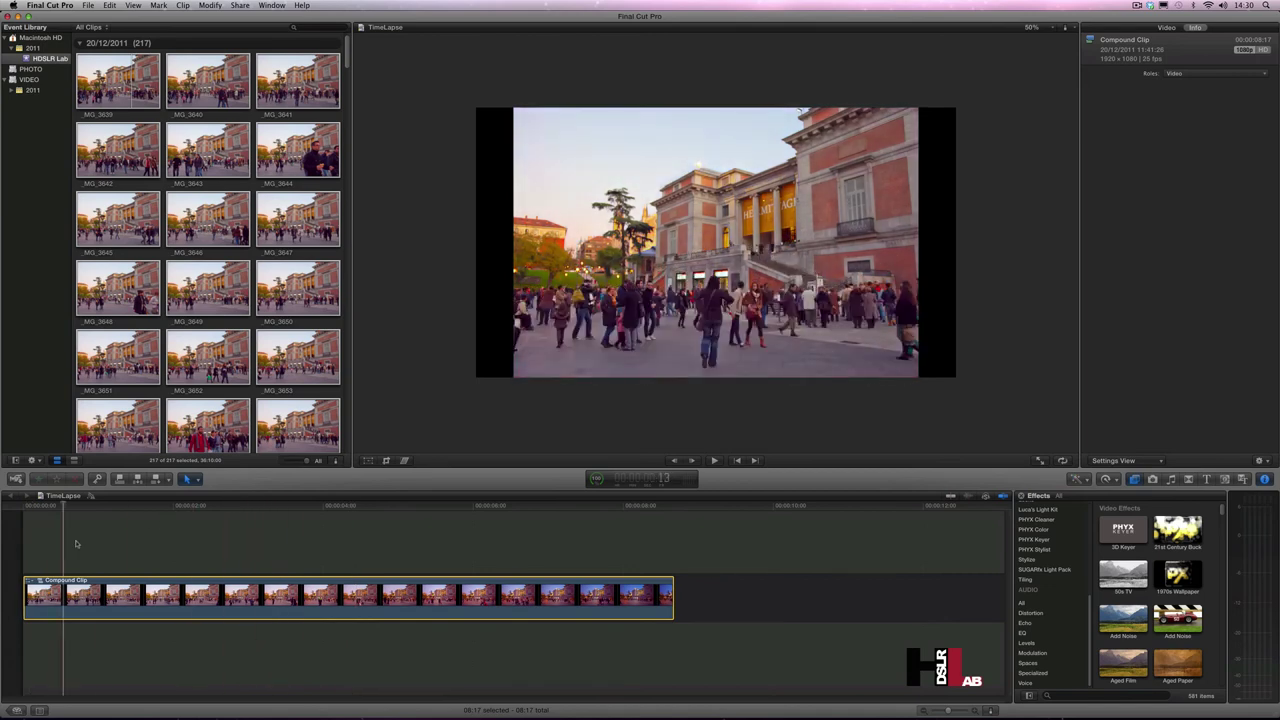
{"action": "left_click_drag", "start_coordinate": [75, 543], "coordinate": [56, 575]}
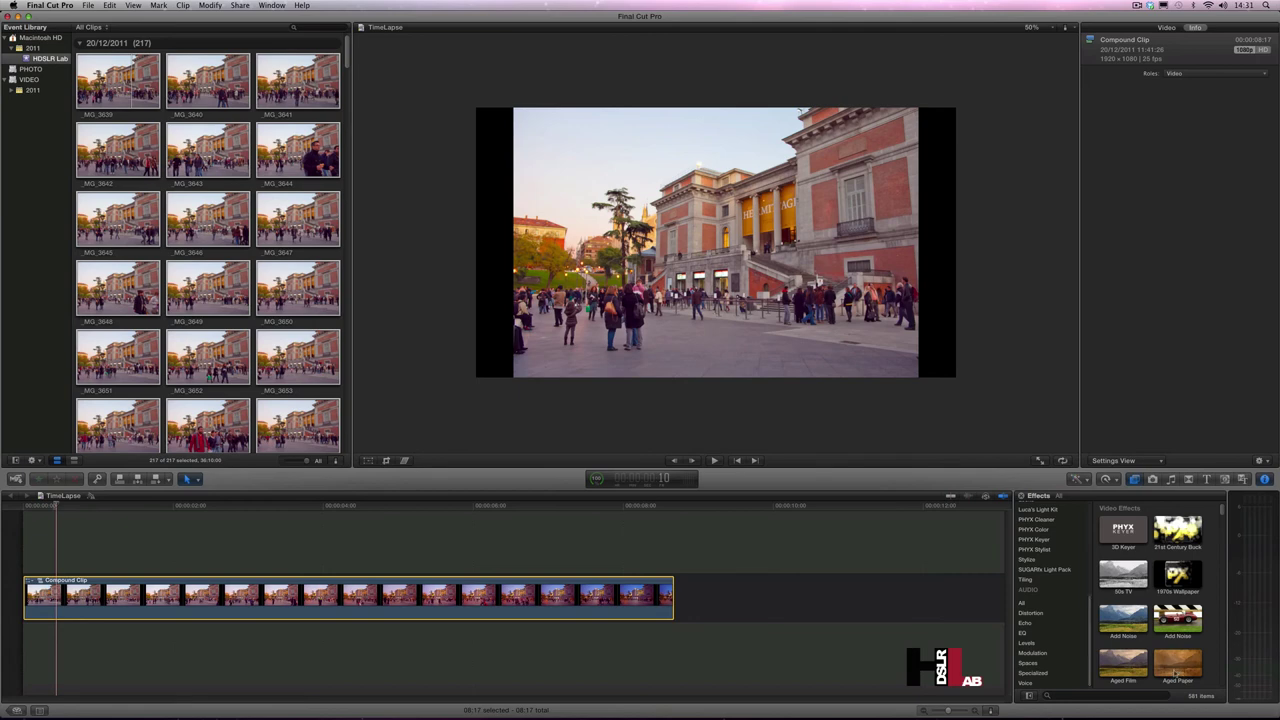
{"action": "mouse_move", "coordinate": [1172, 668]}
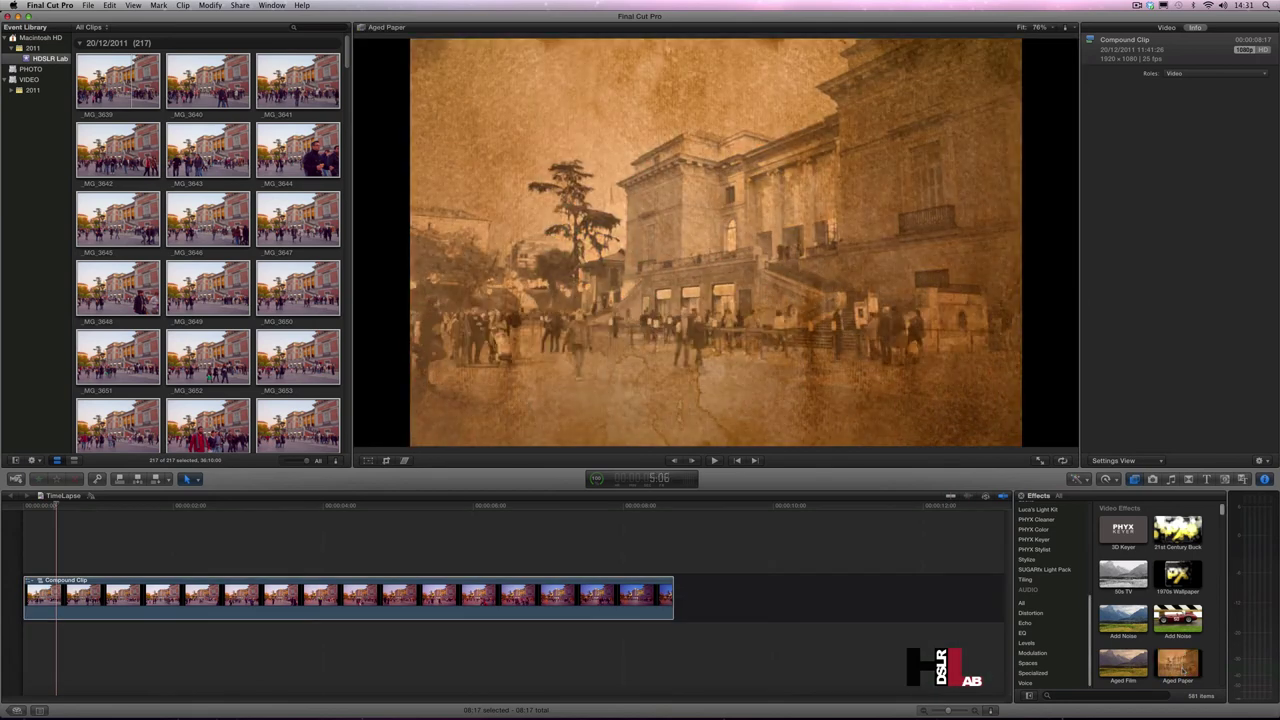
{"action": "left_click_drag", "start_coordinate": [1172, 668], "coordinate": [352, 612]}
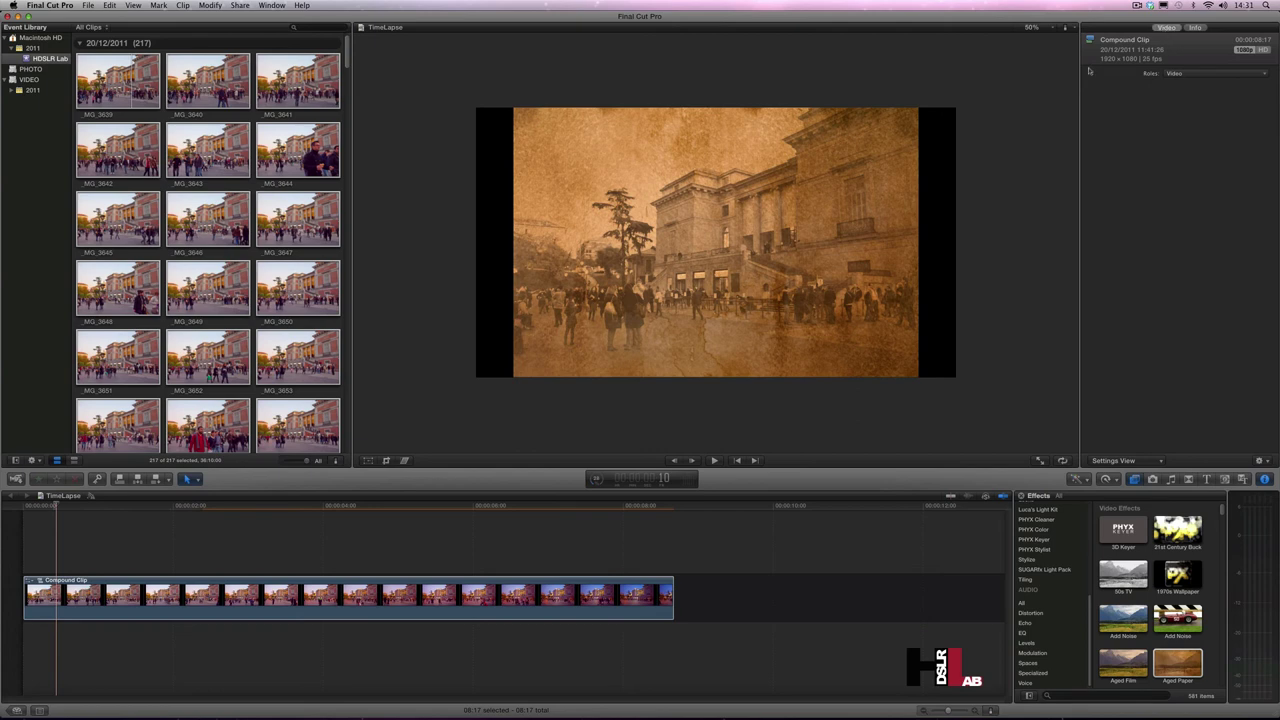
- Enlarge the compound clip with Transform until it covers the black side bars, and shift the picture slightly upward
{"action": "left_click", "coordinate": [1166, 28]}
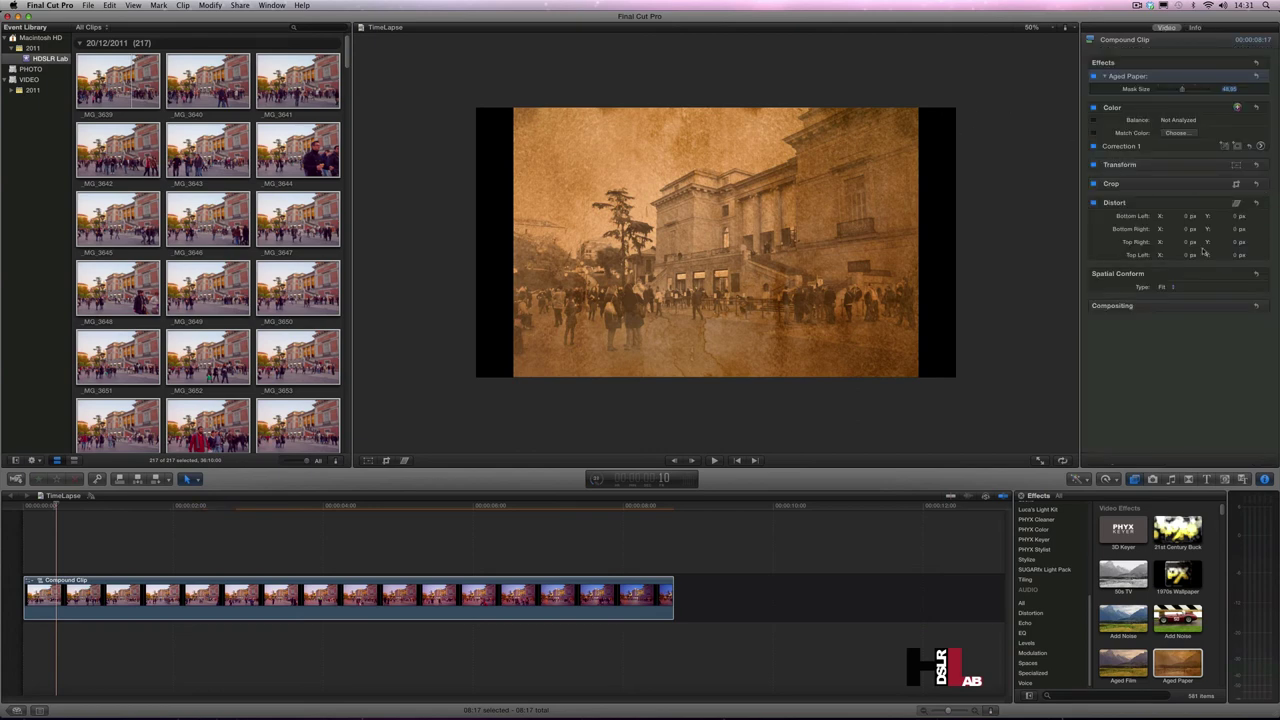
{"action": "left_click", "coordinate": [1219, 166]}
{"action": "left_click", "coordinate": [1237, 166]}
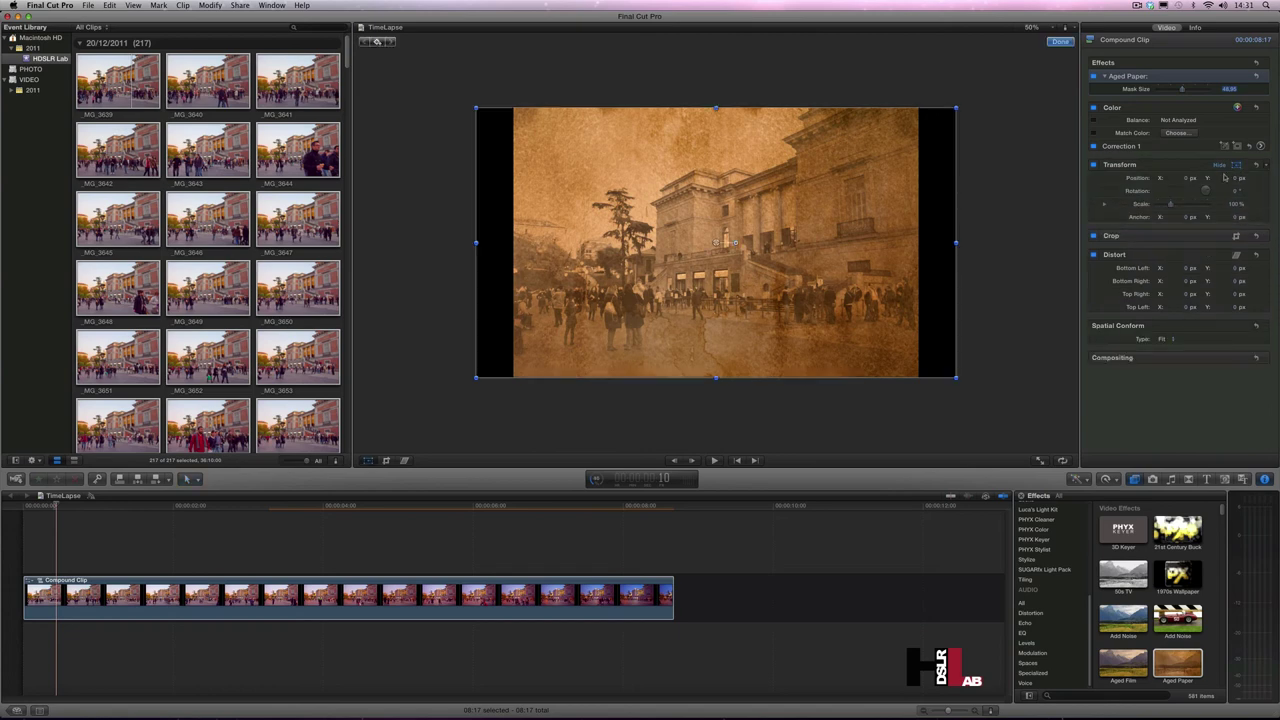
{"action": "left_click_drag", "start_coordinate": [955, 378], "coordinate": [1032, 420]}
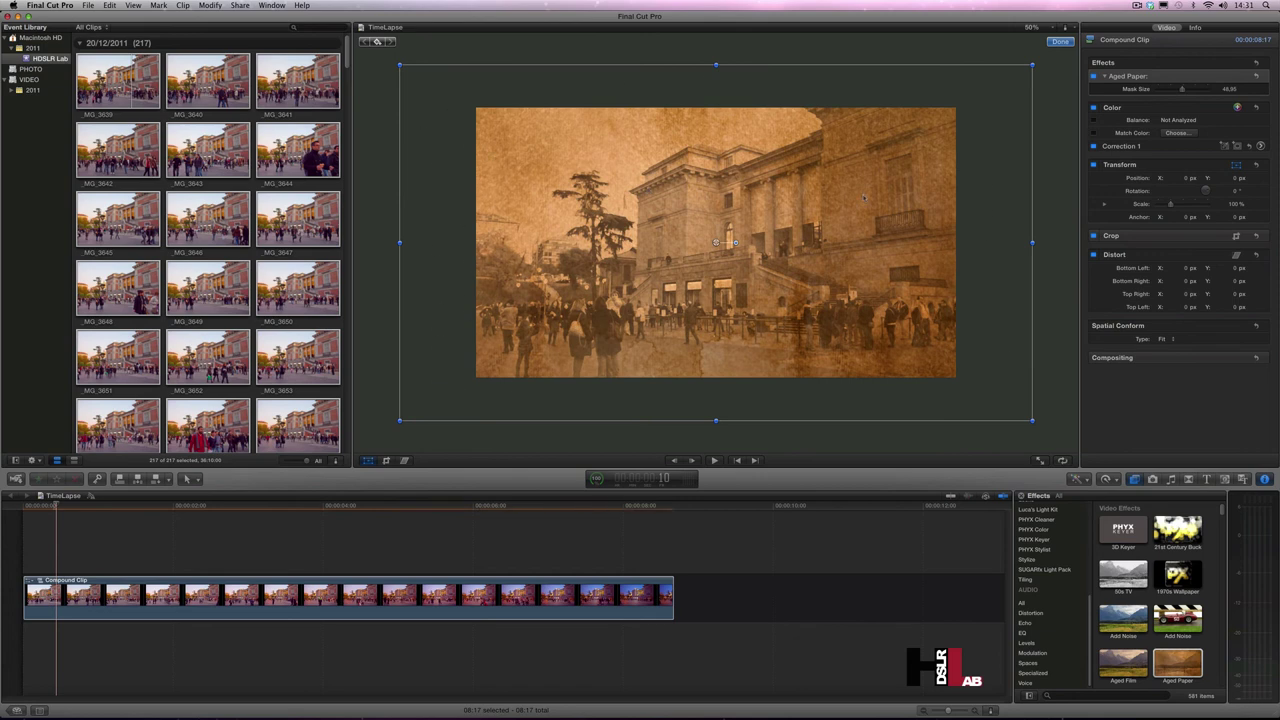
{"action": "mouse_move", "coordinate": [716, 242]}
{"action": "left_mouse_down"}
{"action": "mouse_move", "coordinate": [715, 218]}
{"action": "mouse_move", "coordinate": [716, 231]}
{"action": "left_mouse_up"}
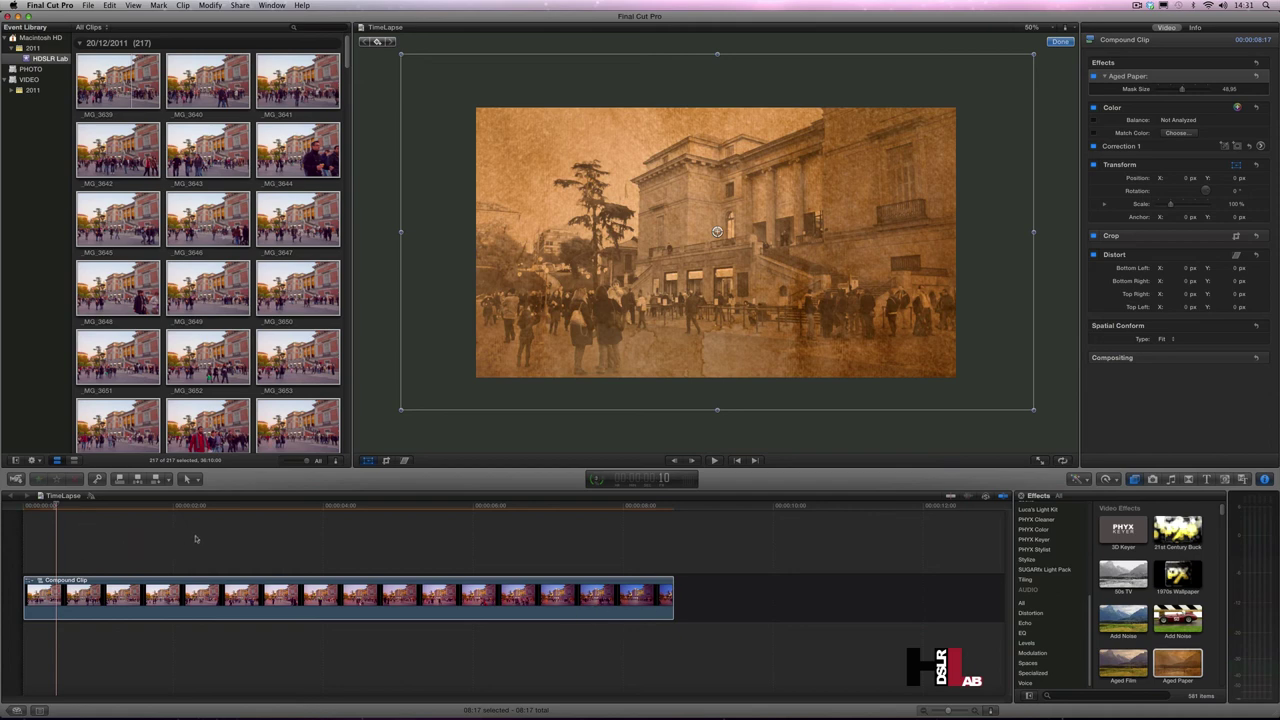
- Open the compound clip to inspect its individual photos, and return to the TimeLapse project timeline
{"action": "left_click", "coordinate": [102, 535]}
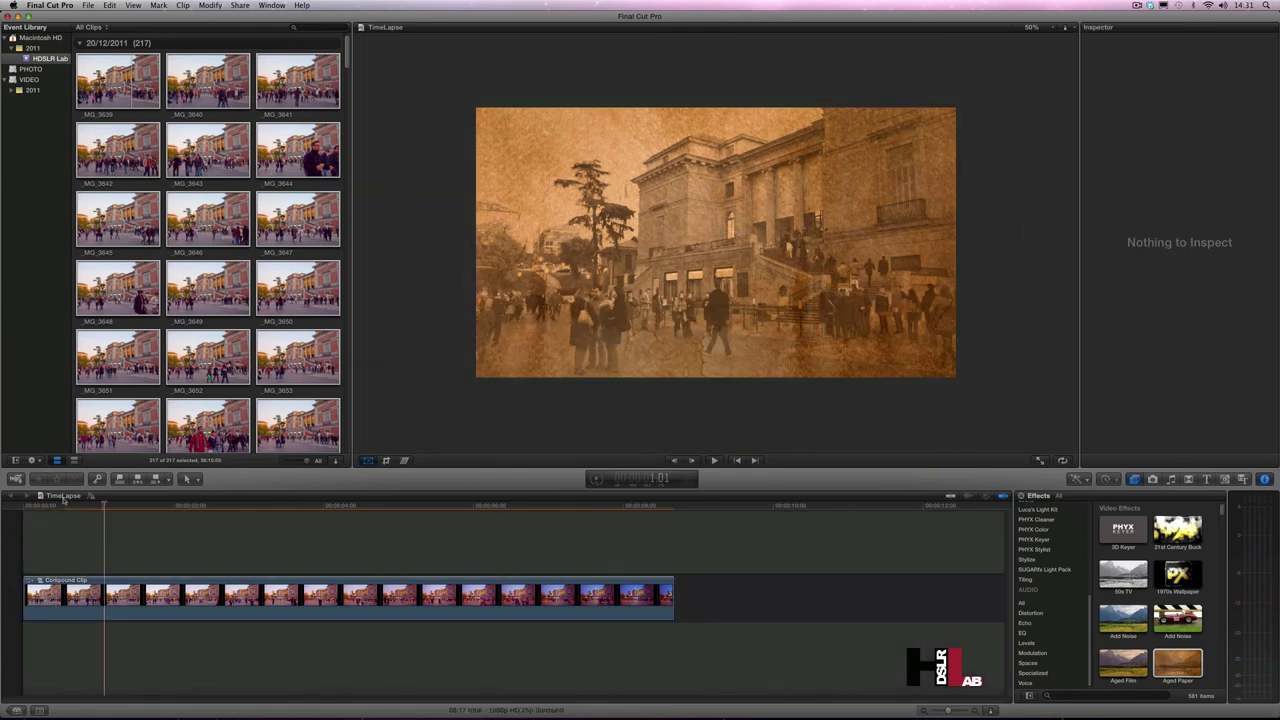
{"action": "left_click", "coordinate": [212, 594]}
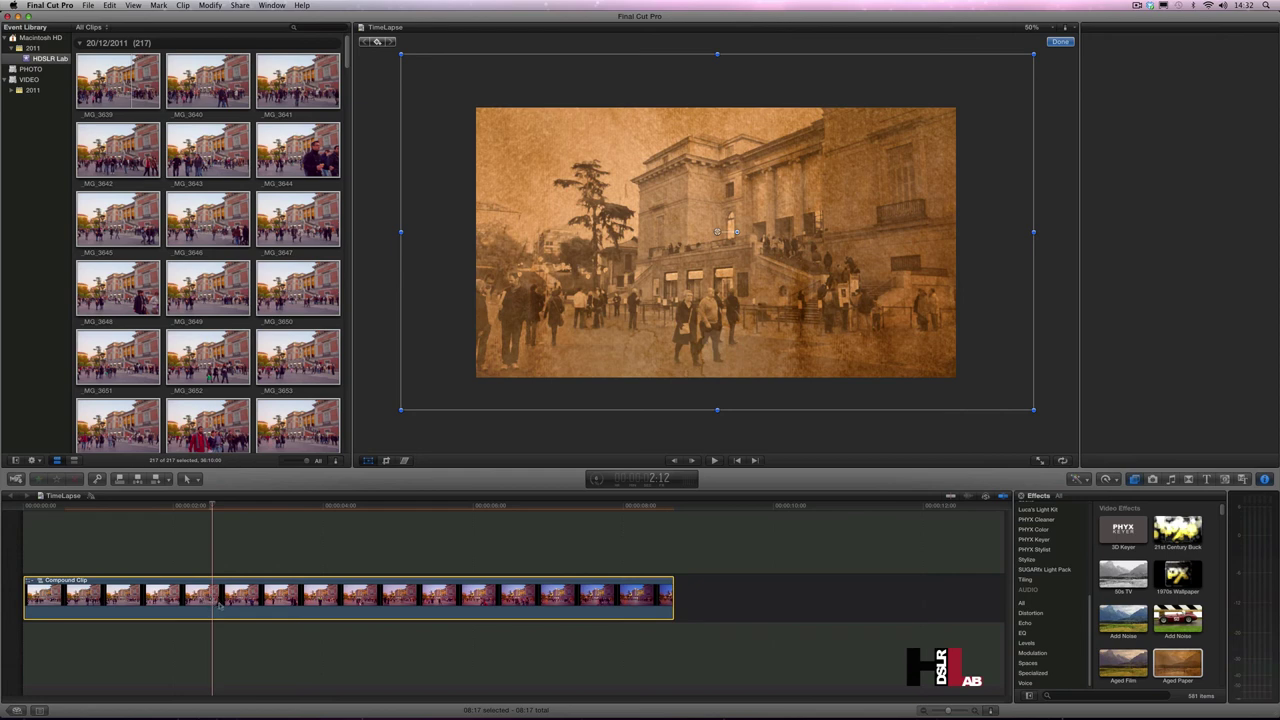
{"action": "double_click", "coordinate": [220, 600]}
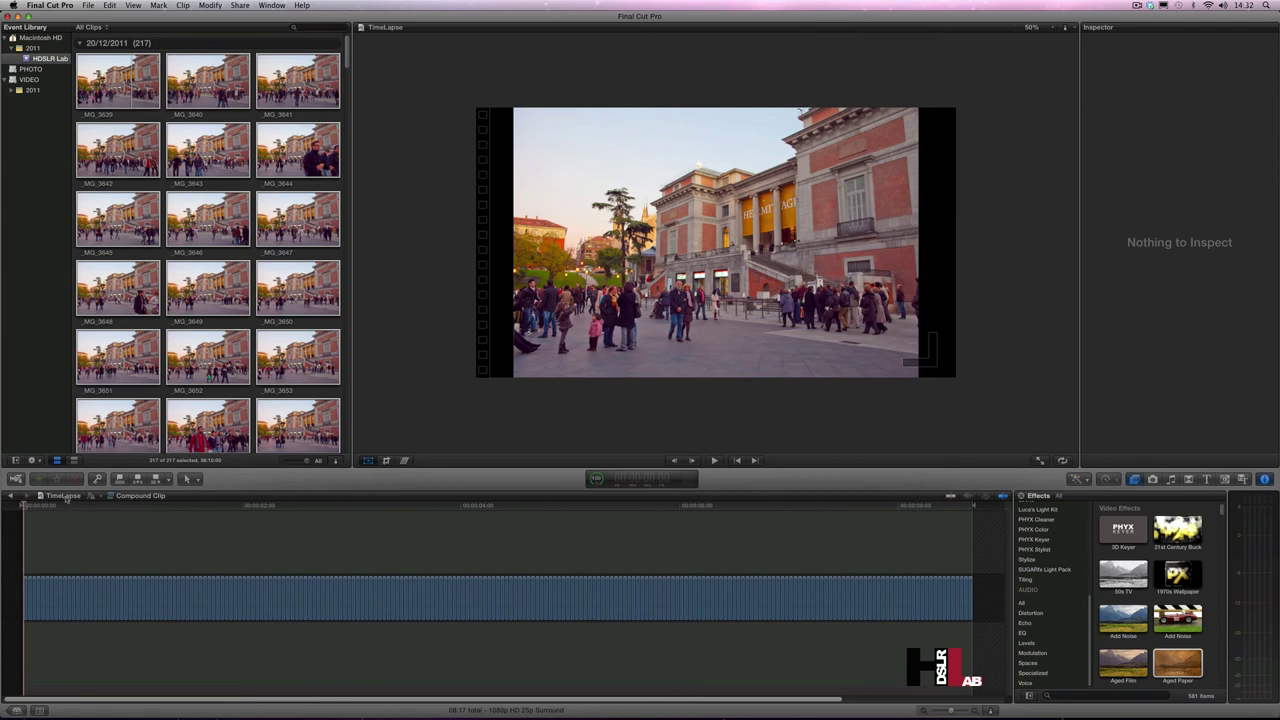
{"action": "key", "text": "space"}
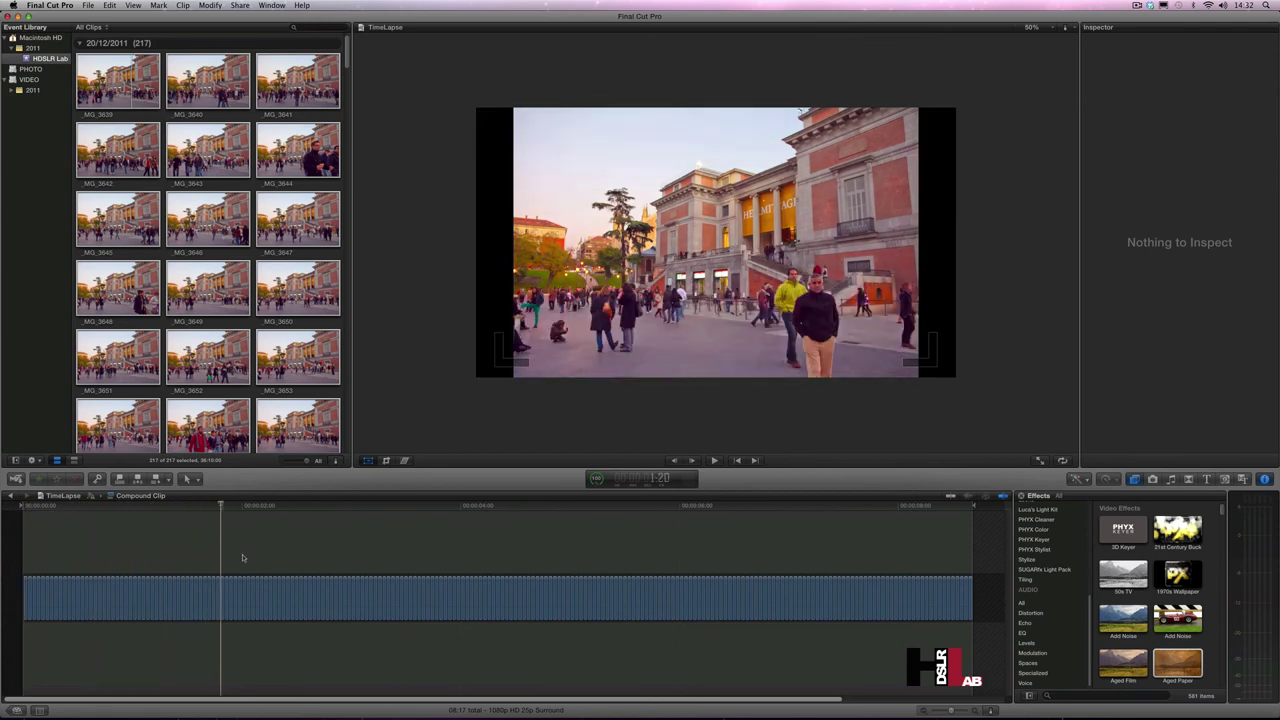
{"action": "key", "text": "Home"}
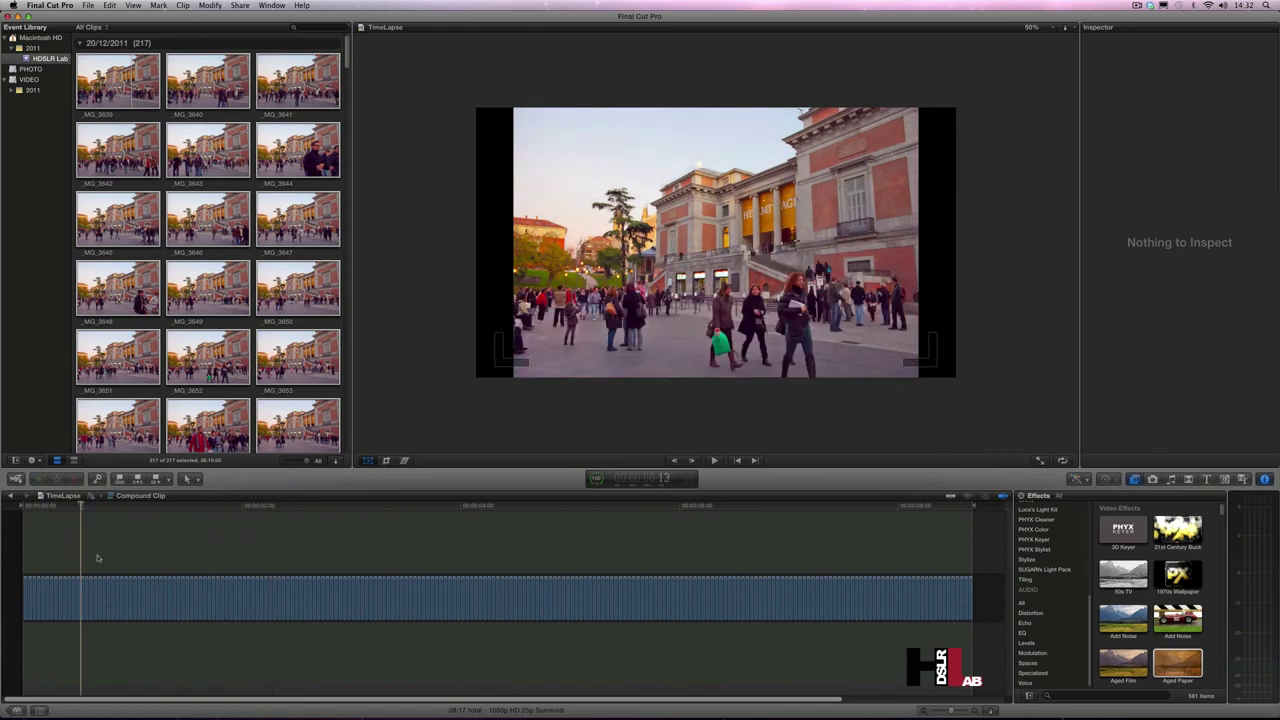
{"action": "left_click_drag", "start_coordinate": [97, 558], "coordinate": [30, 571]}
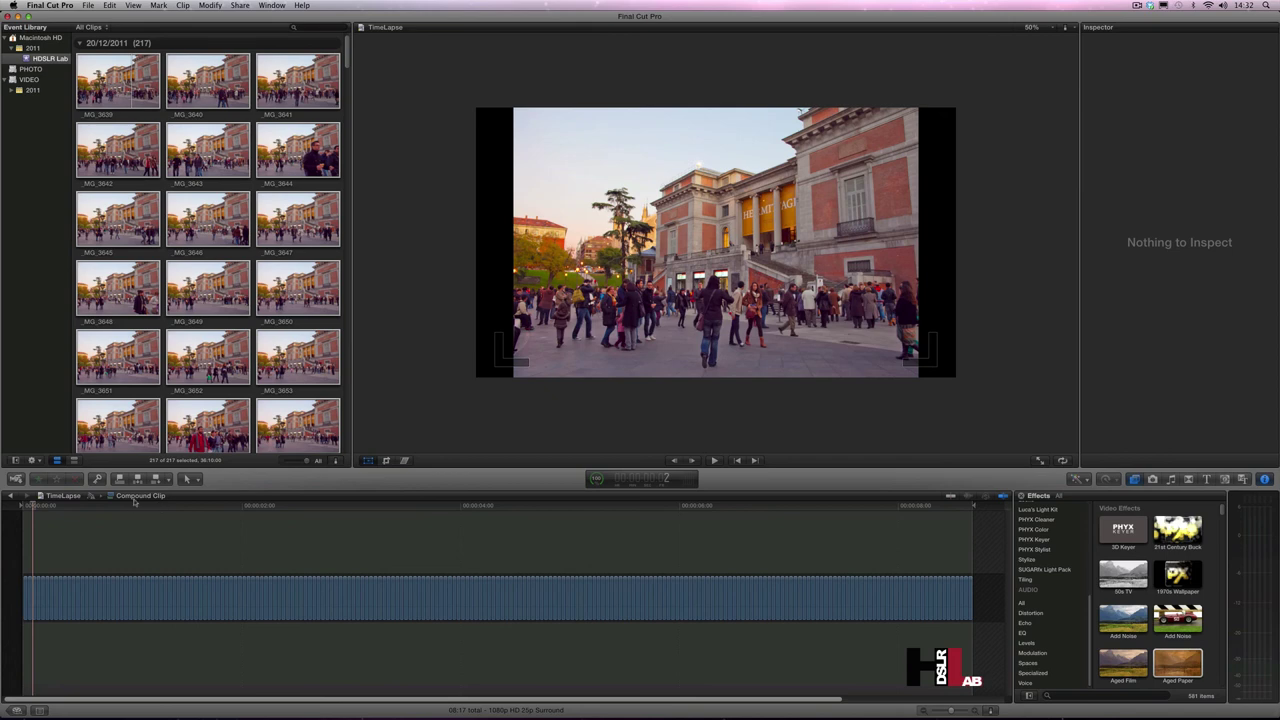
{"action": "left_click", "coordinate": [10, 496]}
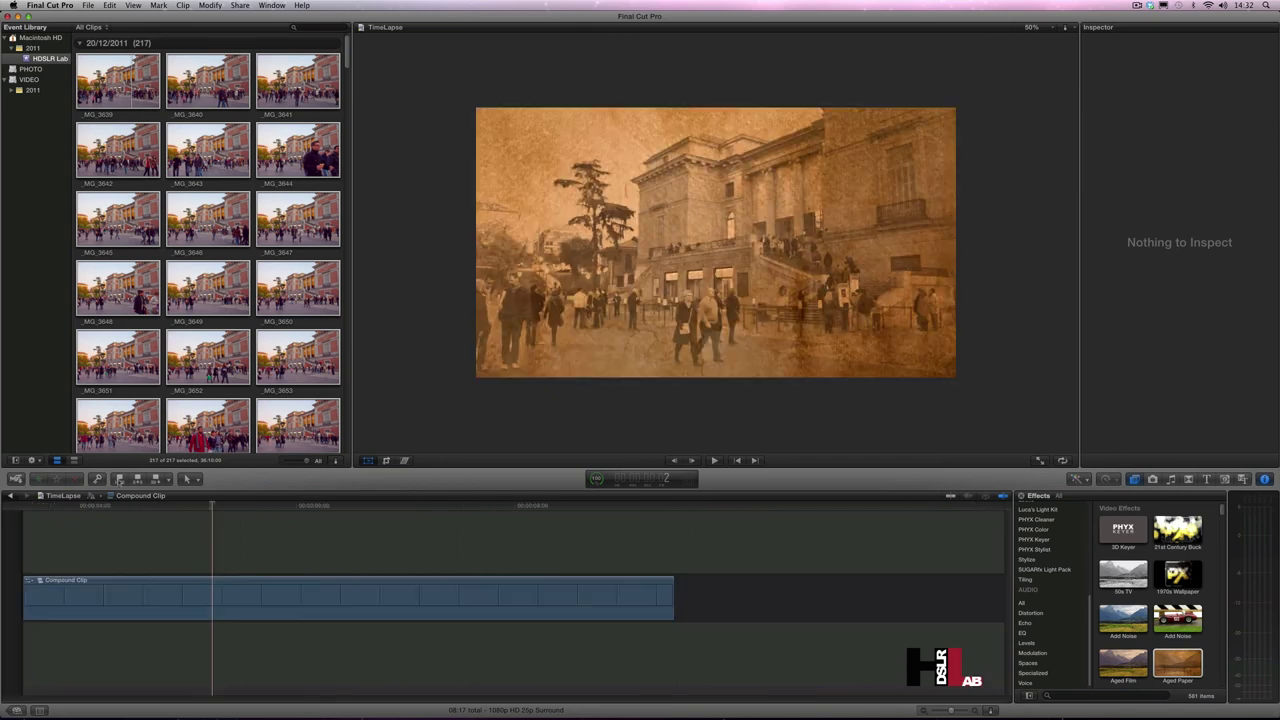
- Play back the time-lapse with the Aged Paper effect from the start of the project to its end
{"action": "key", "text": "space"}
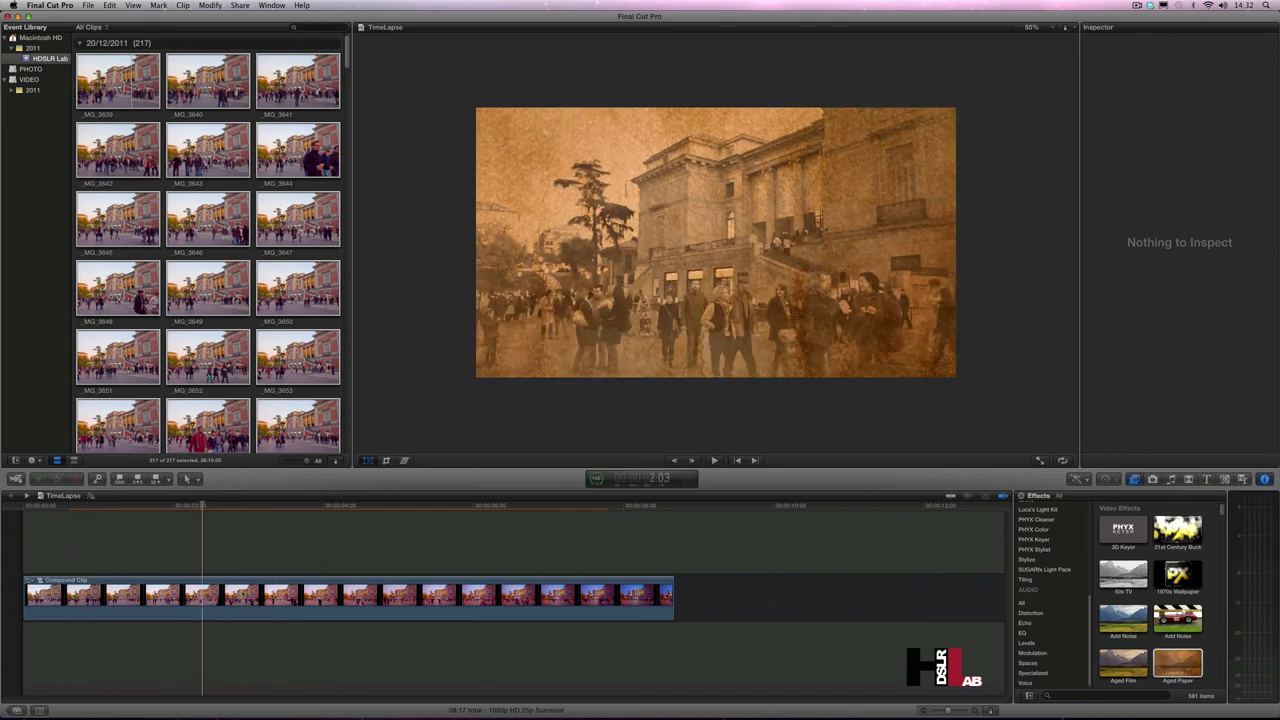
{"action": "key", "text": "Home"}
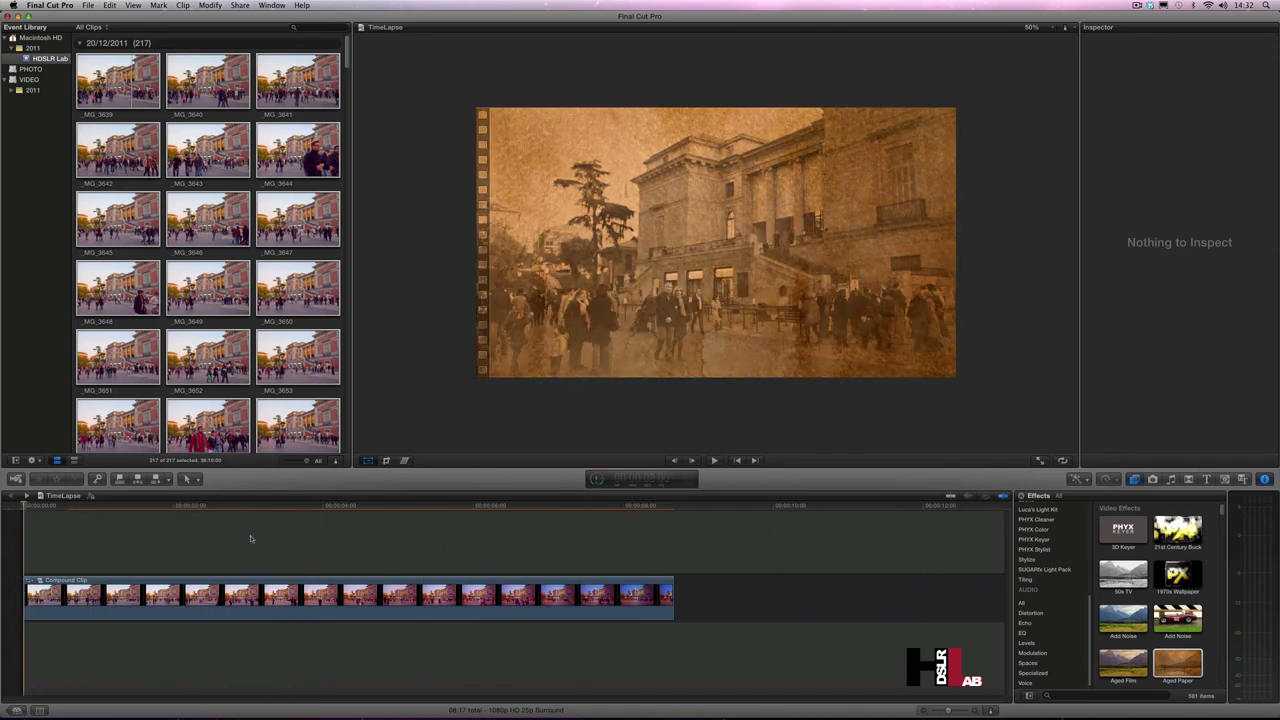
{"action": "left_click", "coordinate": [714, 460]}
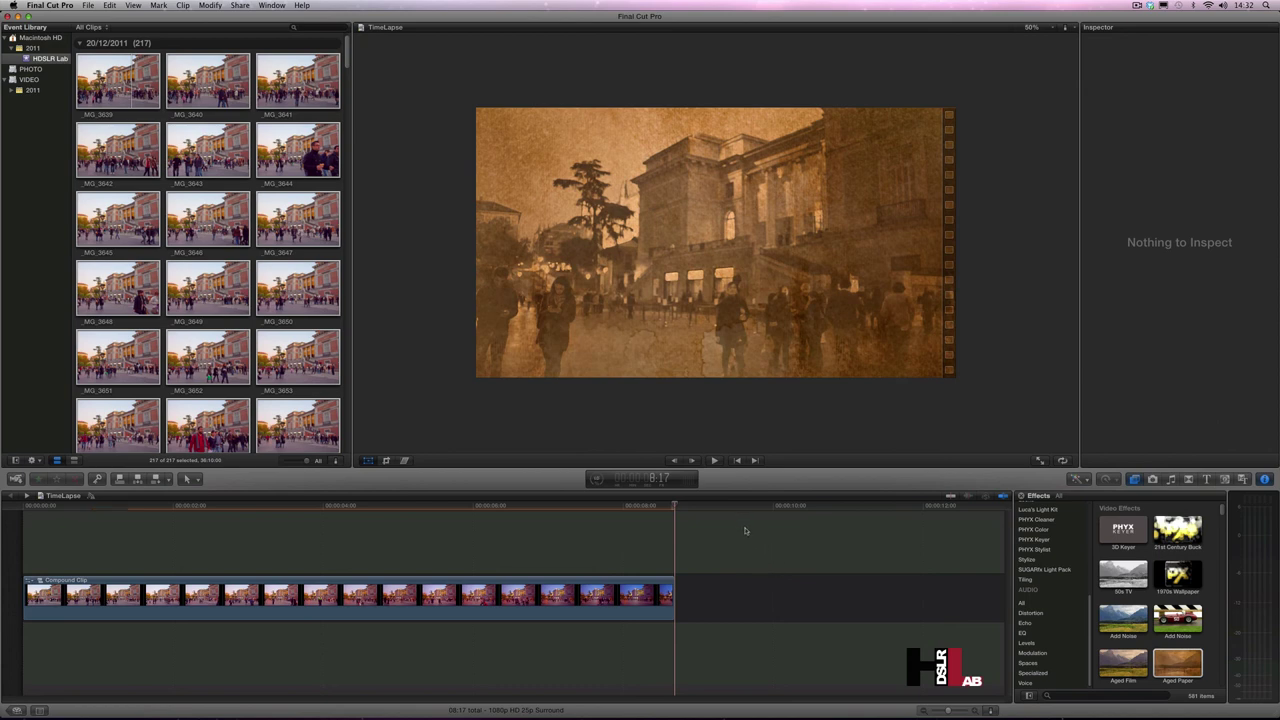
- Export the project as Video Only with the H.264 codec to the HDSLRLAB folder, named TimeLapseIII
{"action": "key", "text": "super+e"}
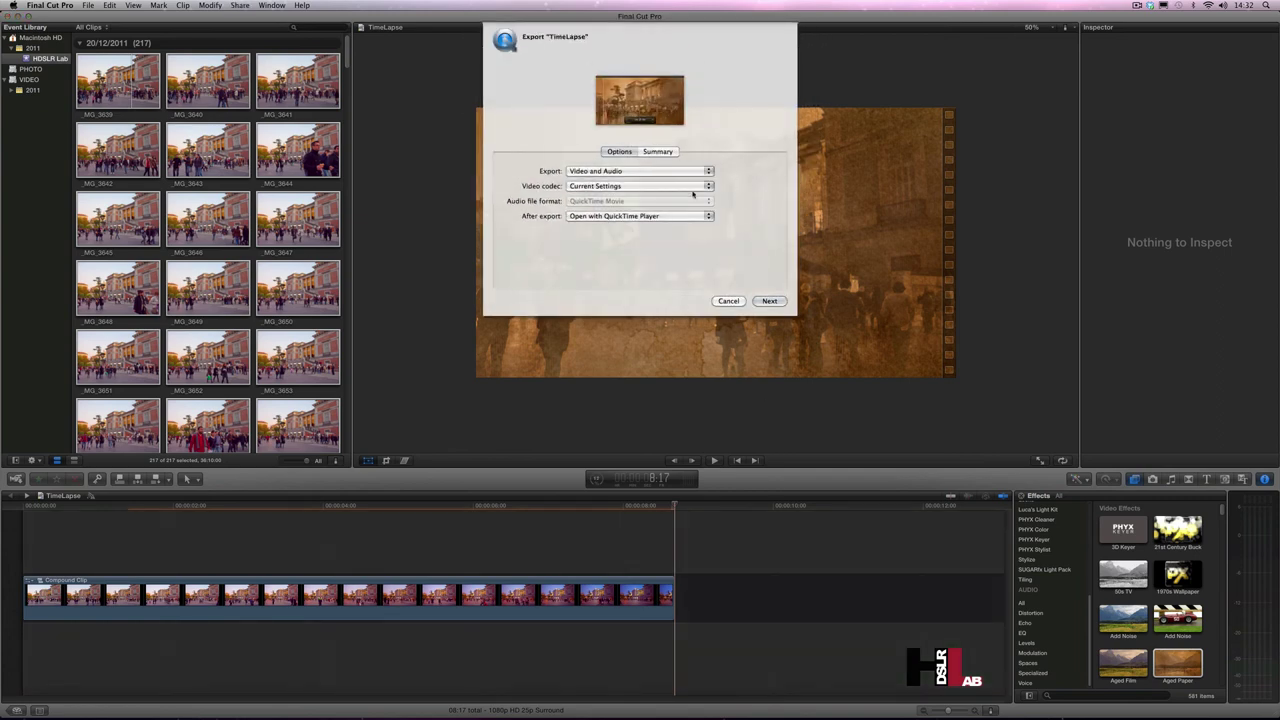
{"action": "left_click", "coordinate": [690, 171]}
{"action": "left_click", "coordinate": [587, 181]}
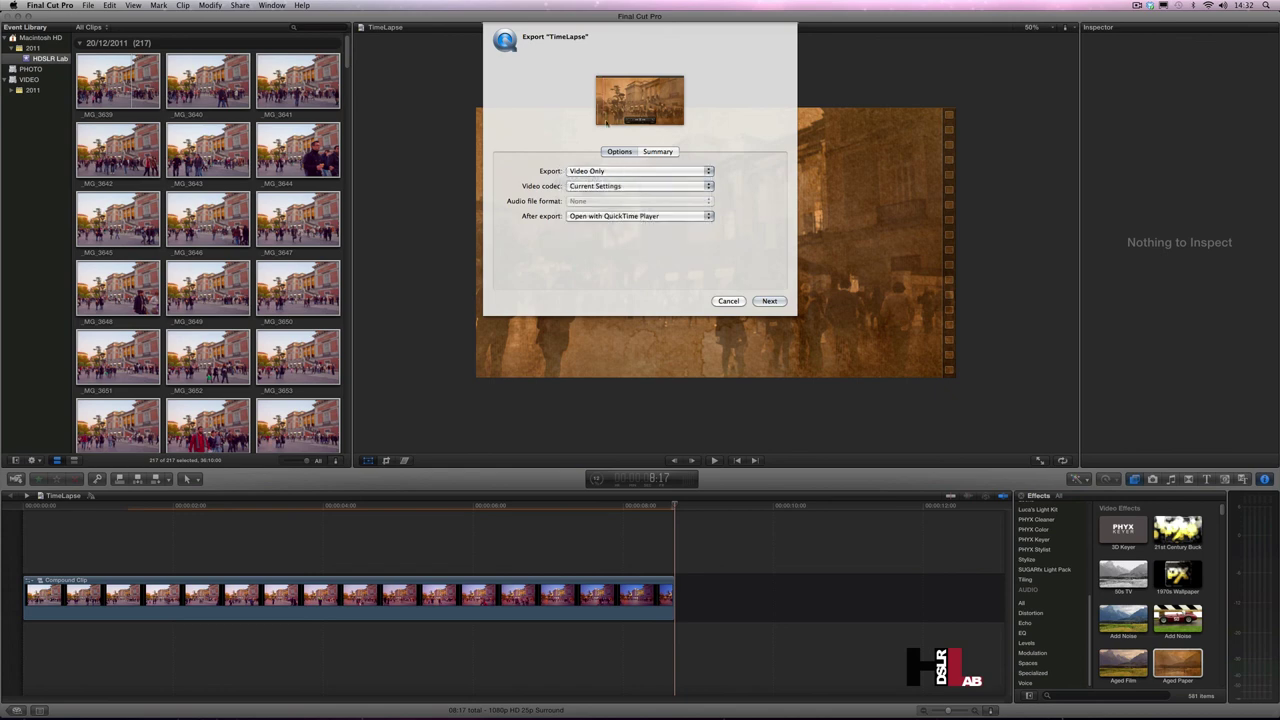
{"action": "left_click", "coordinate": [600, 186]}
{"action": "left_click", "coordinate": [596, 248]}
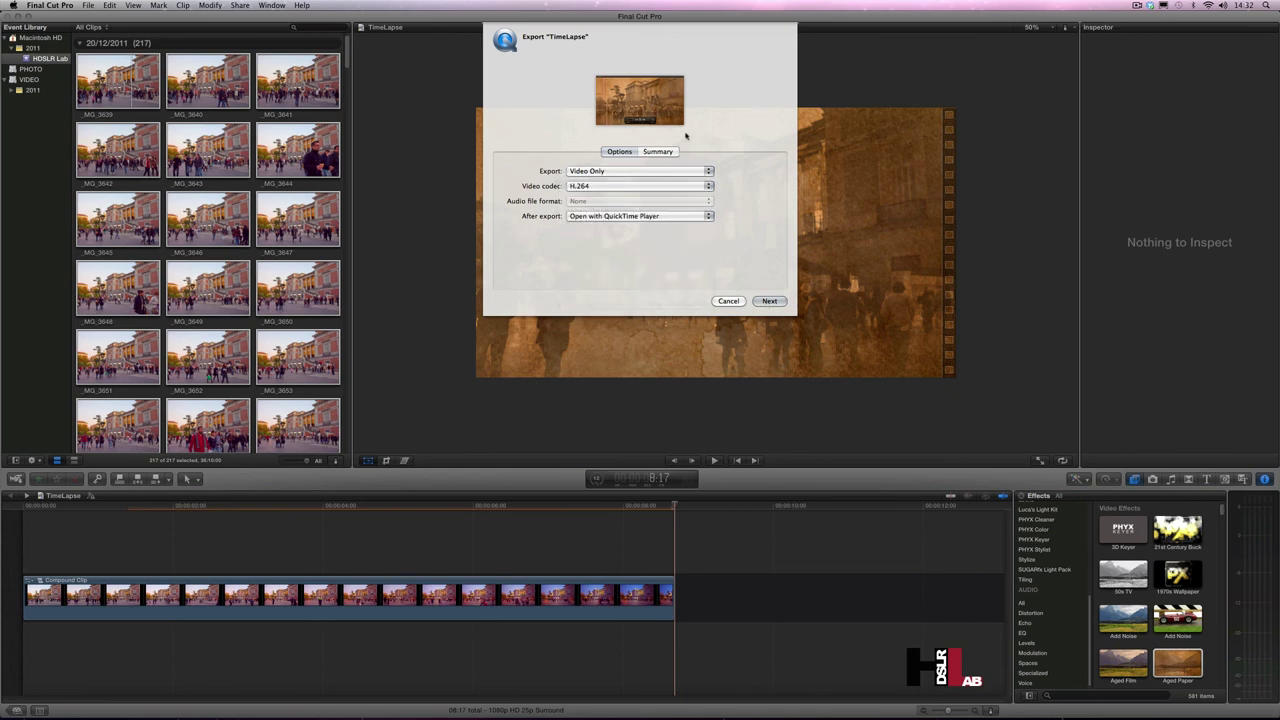
{"action": "key", "text": "Return"}
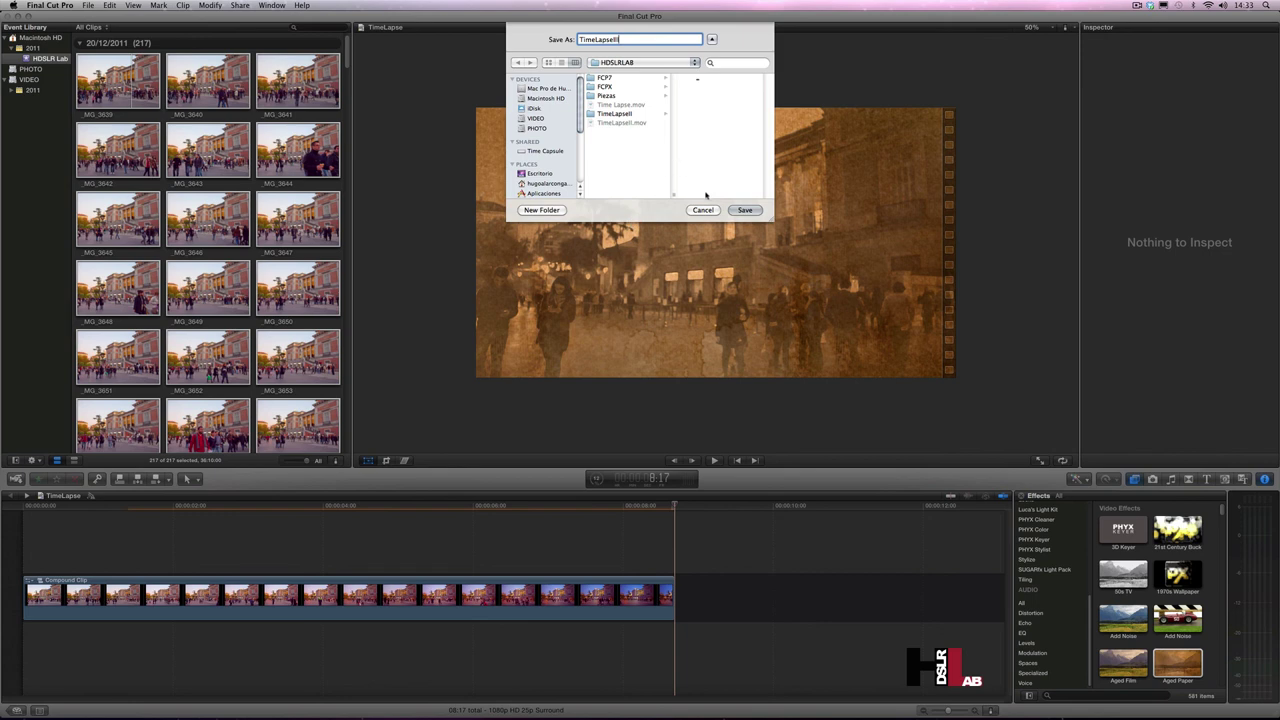
{"action": "key", "text": "Return"}
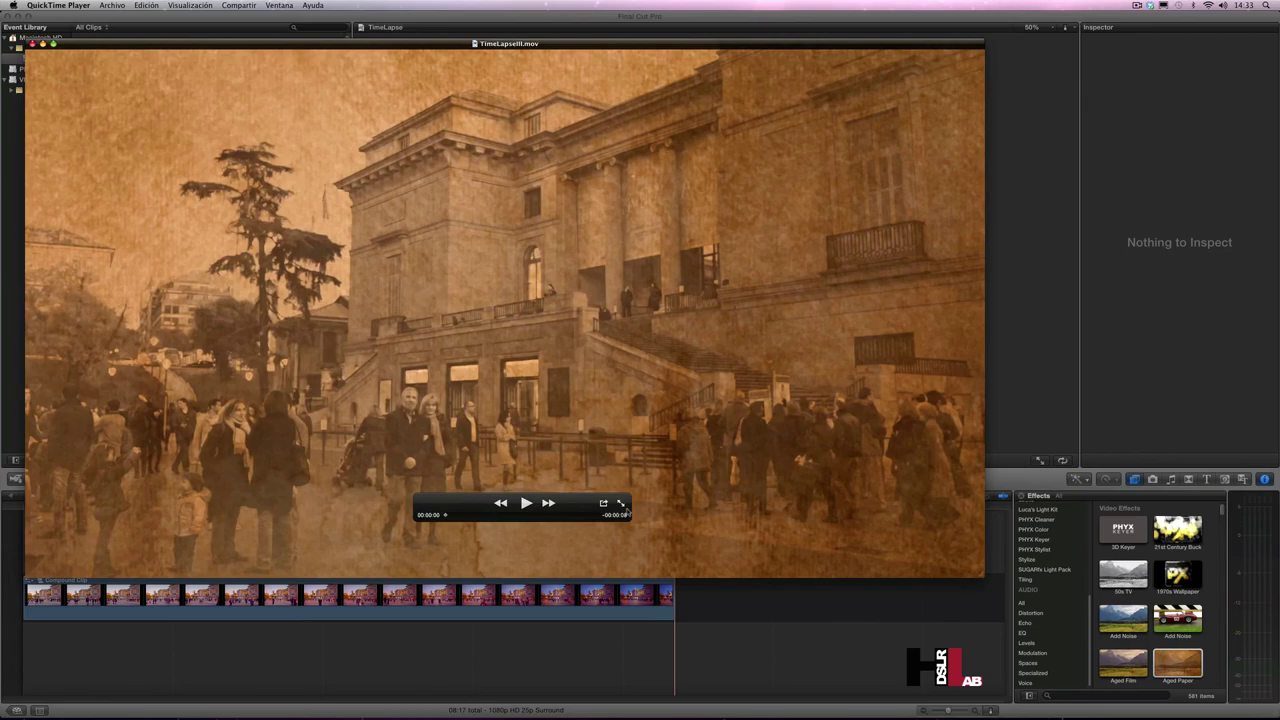
- Play the exported TimeLapseIII.mov full screen in QuickTime Player
{"action": "left_click", "coordinate": [620, 503]}
{"action": "left_click", "coordinate": [669, 626]}
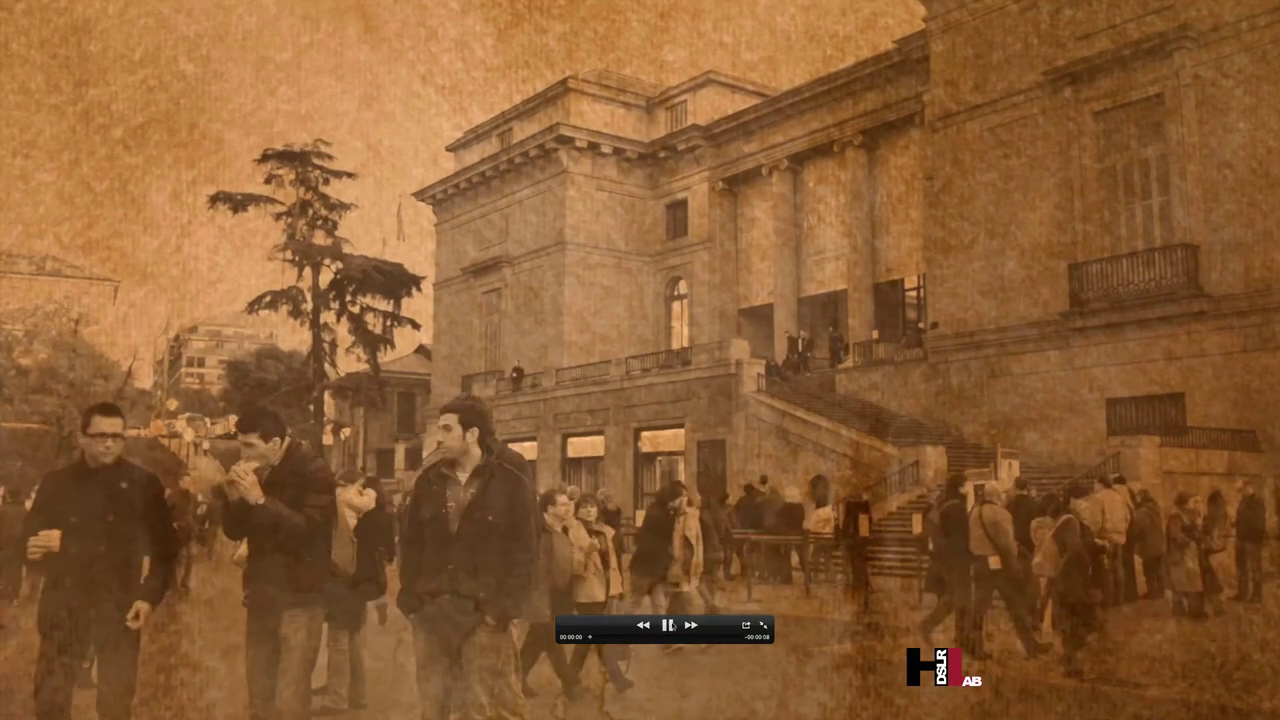